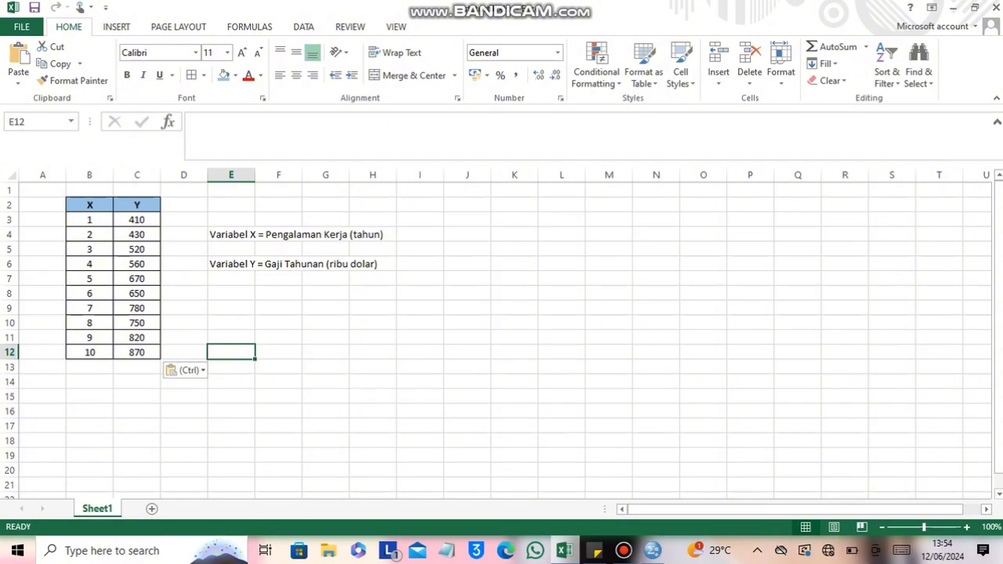
- Switch to SPSS and define two variables named X and Y in the variable definitions
left_click(653, 550)
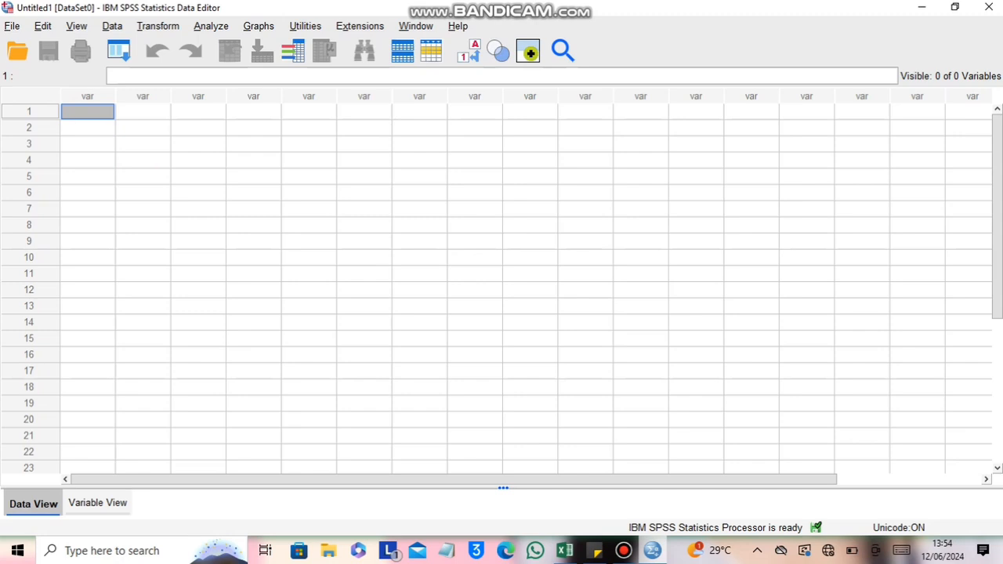
left_click(595, 550)
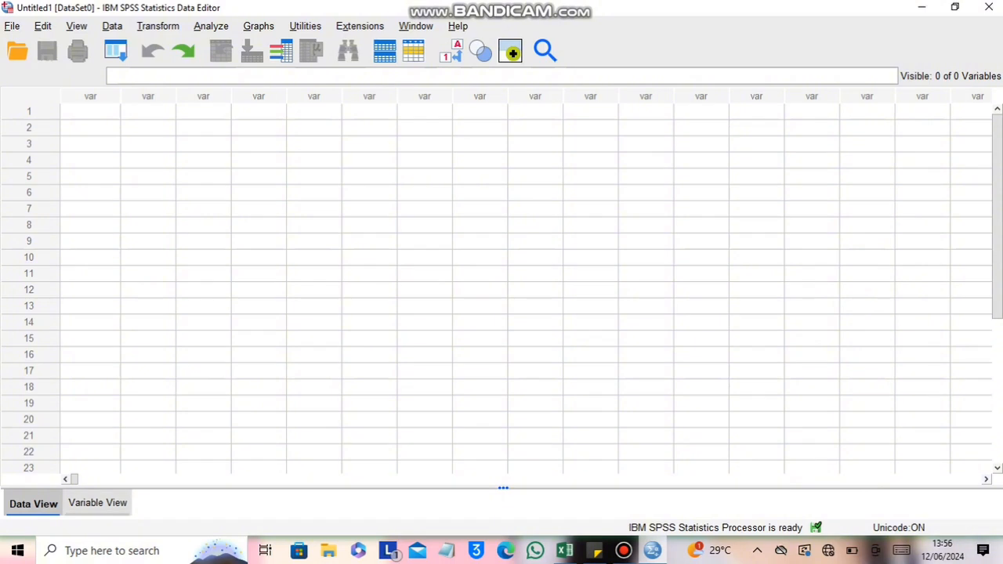
left_click(97, 503)
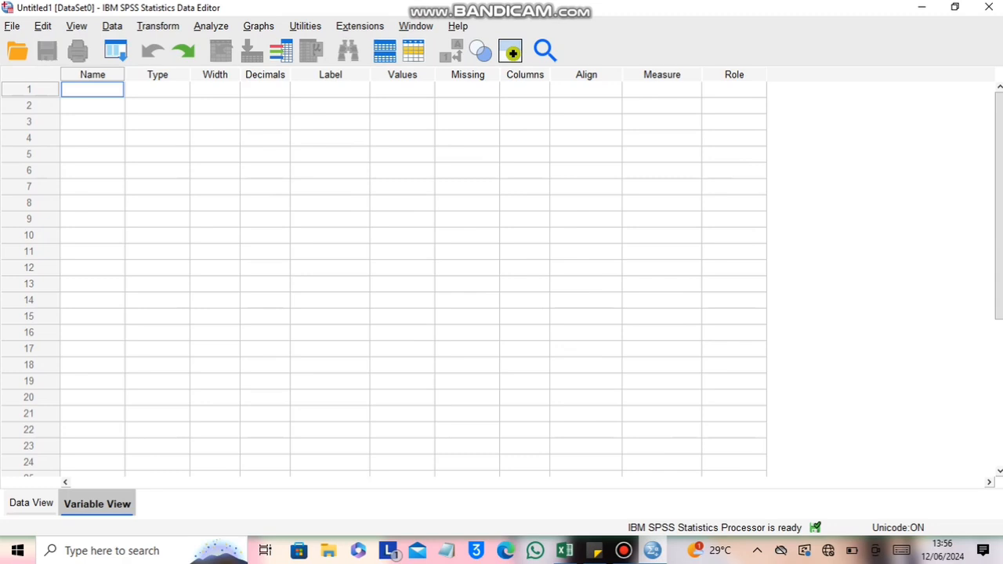
type("X")
key("Return")
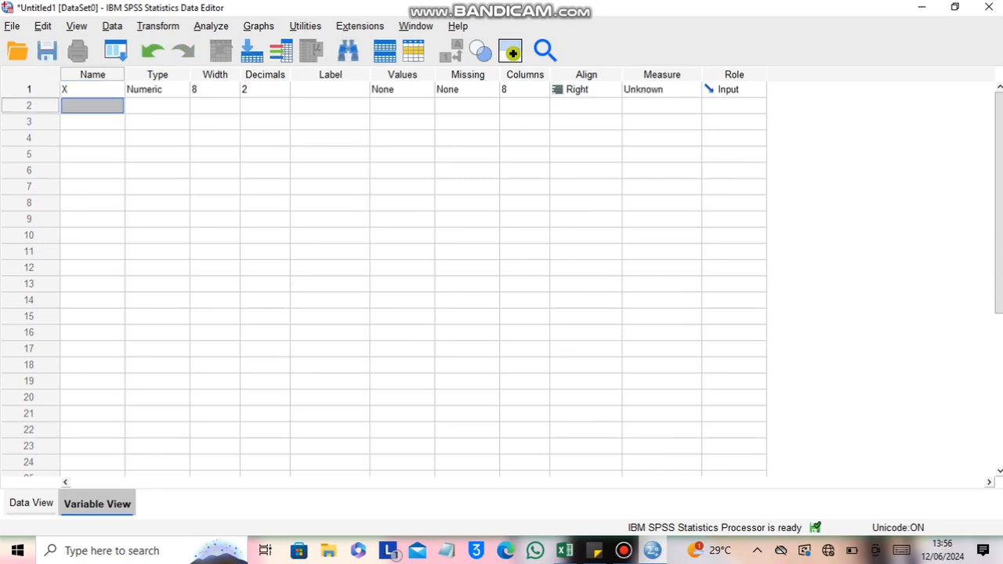
type("Y")
key("Return")
- Set the decimals of variables X and Y to 0
left_click(266, 89)
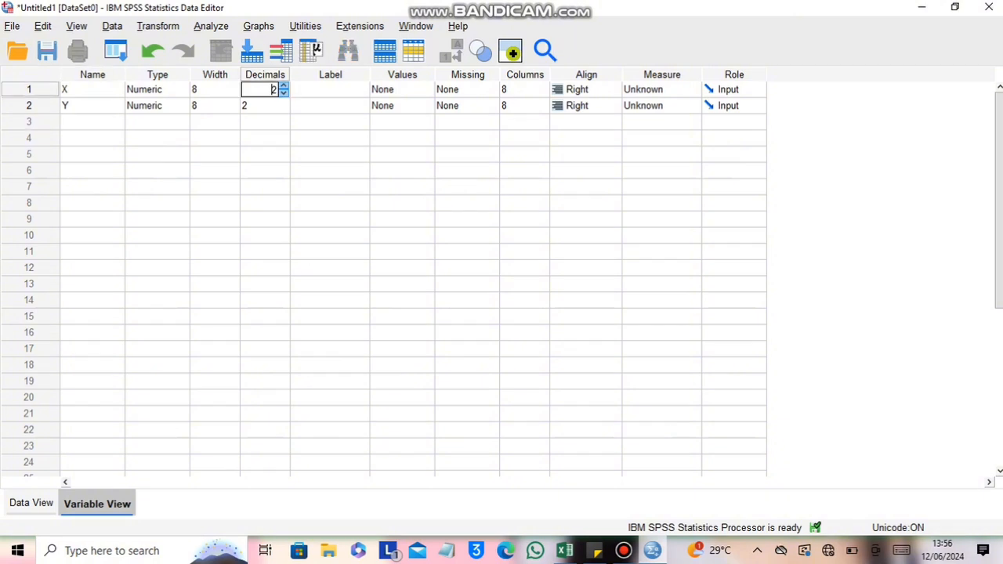
type("0")
key("Return")
key("BackSpace")
type("0")
- Label variable X "Pengalaman Kerja (tahun)", copying the text from cell E4 of the Excel sheet into SPSS
left_click(330, 90)
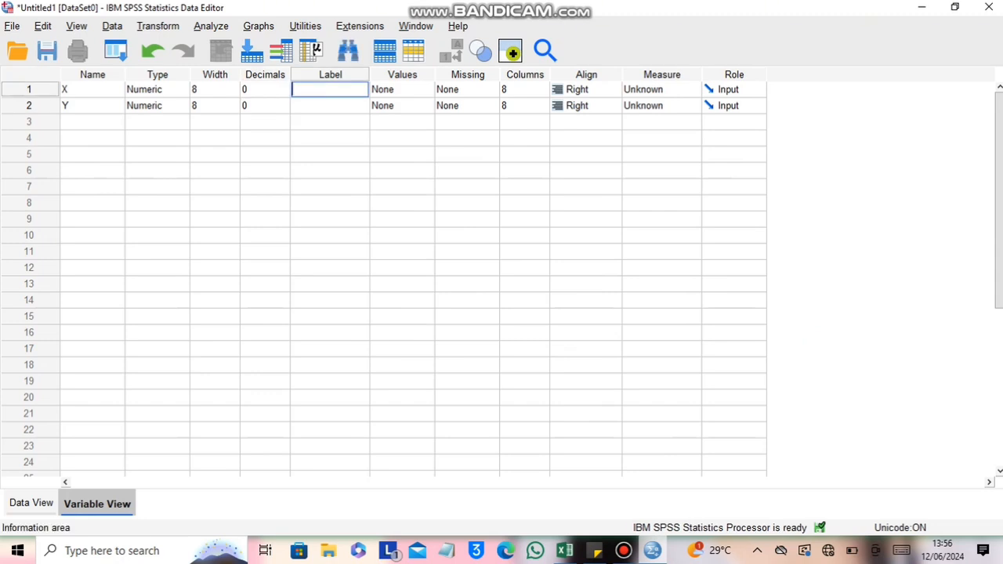
left_click(564, 551)
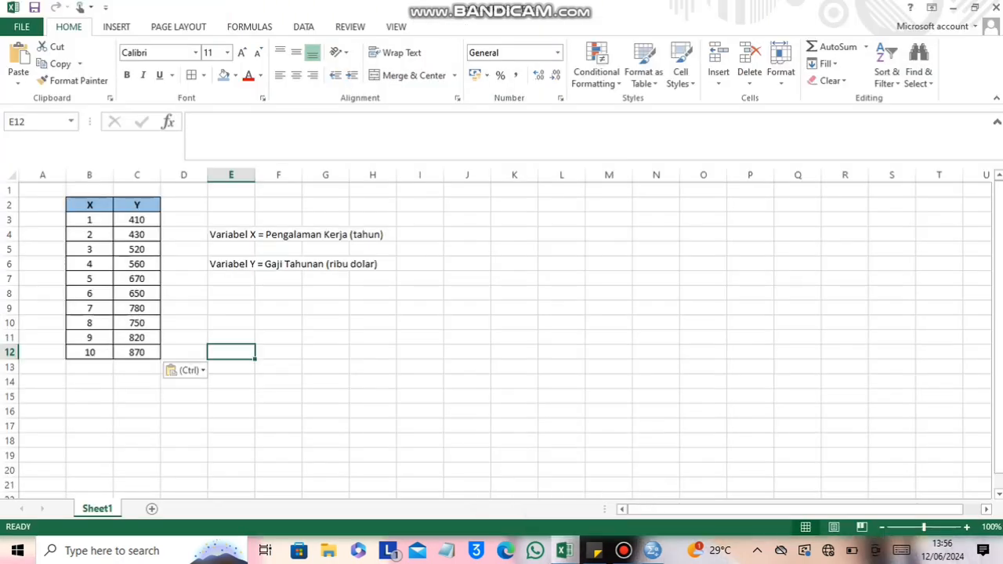
left_click(231, 235)
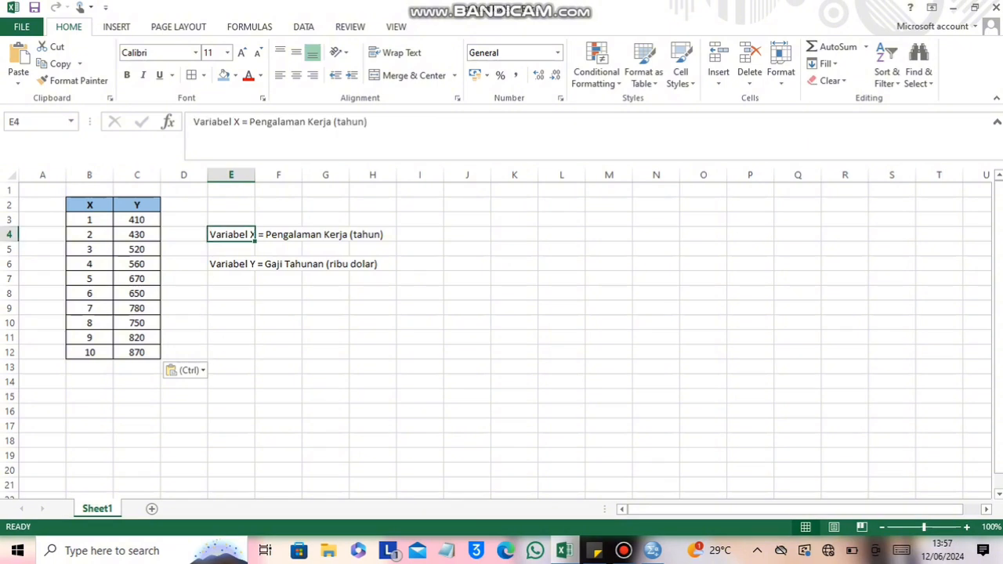
left_click_drag(368, 122, 249, 121)
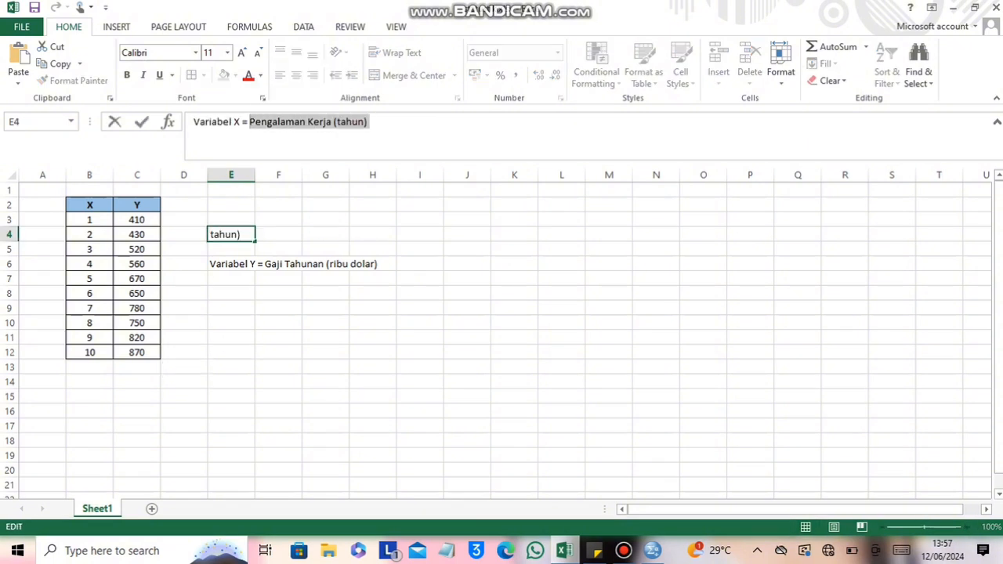
left_click(652, 551)
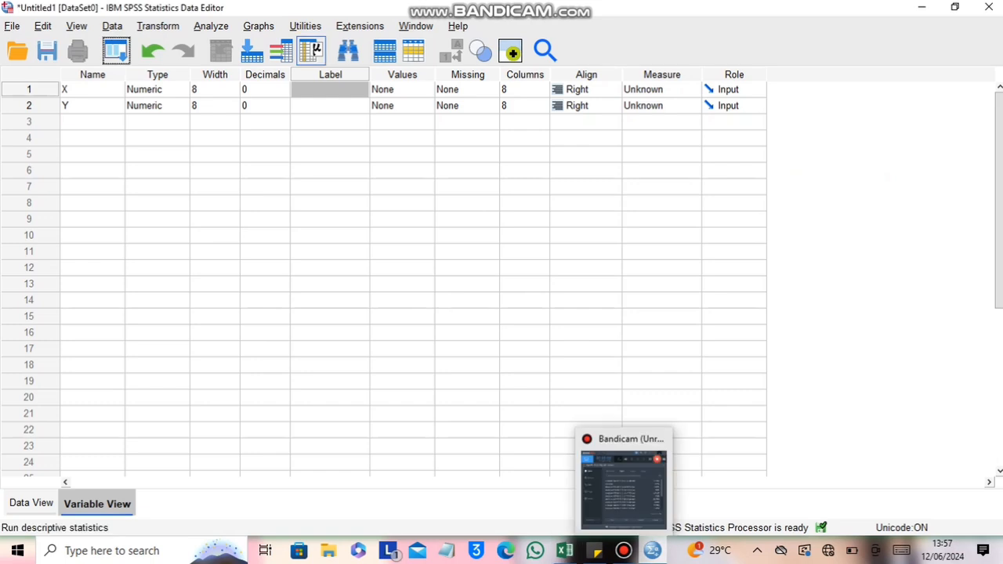
right_click(329, 89)
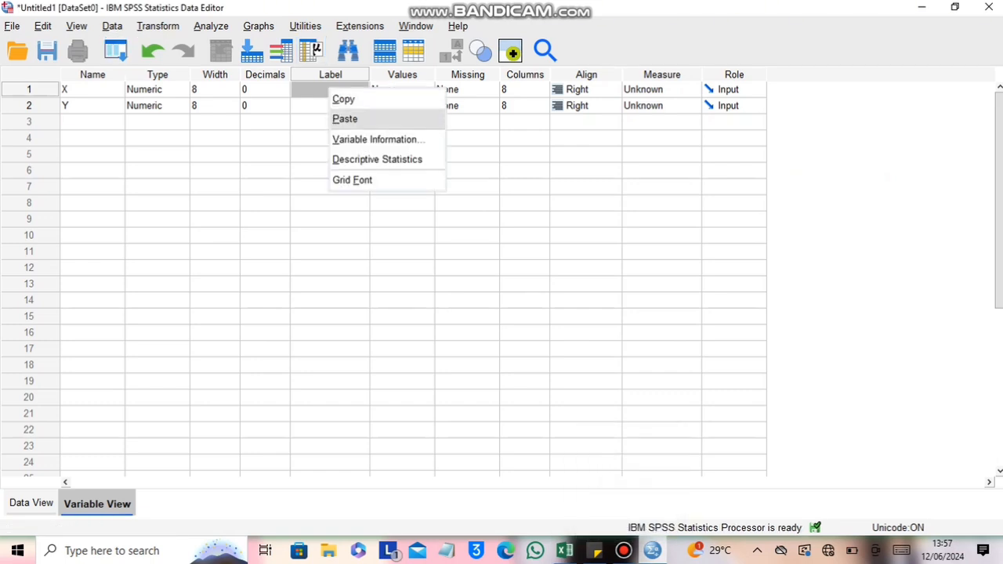
left_click(345, 119)
- Label variable Y "Gaji Tahunan (ribu dolar)", copying the text from cell E6 of the Excel sheet into SPSS
left_click(329, 105)
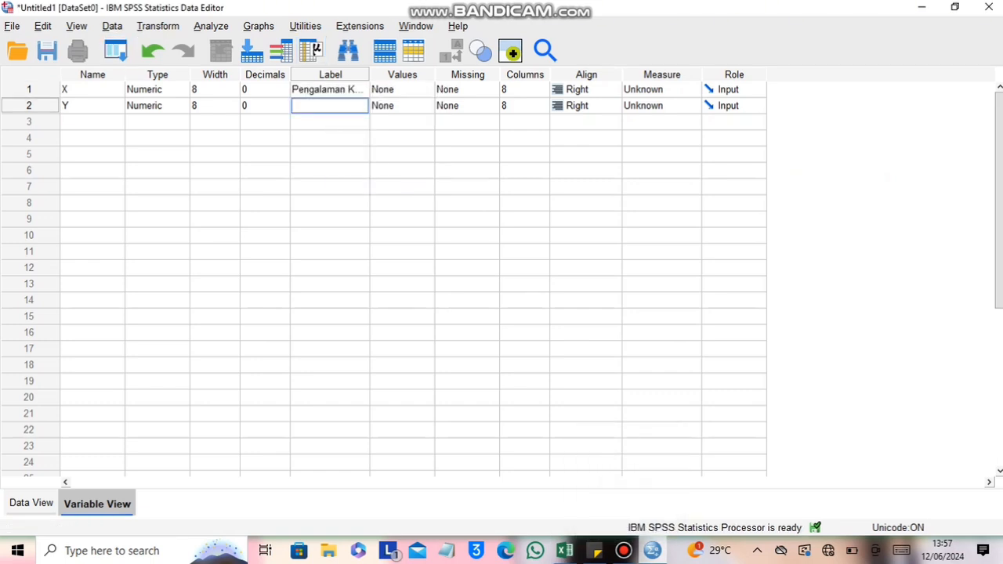
left_click(564, 551)
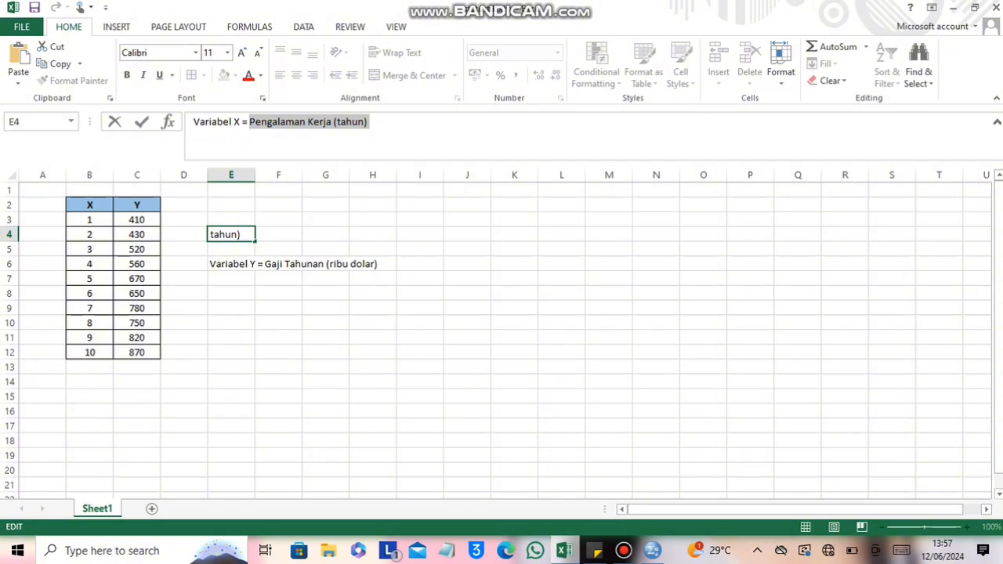
left_click(253, 264)
left_click_drag(361, 122, 249, 121)
key("ctrl+c")
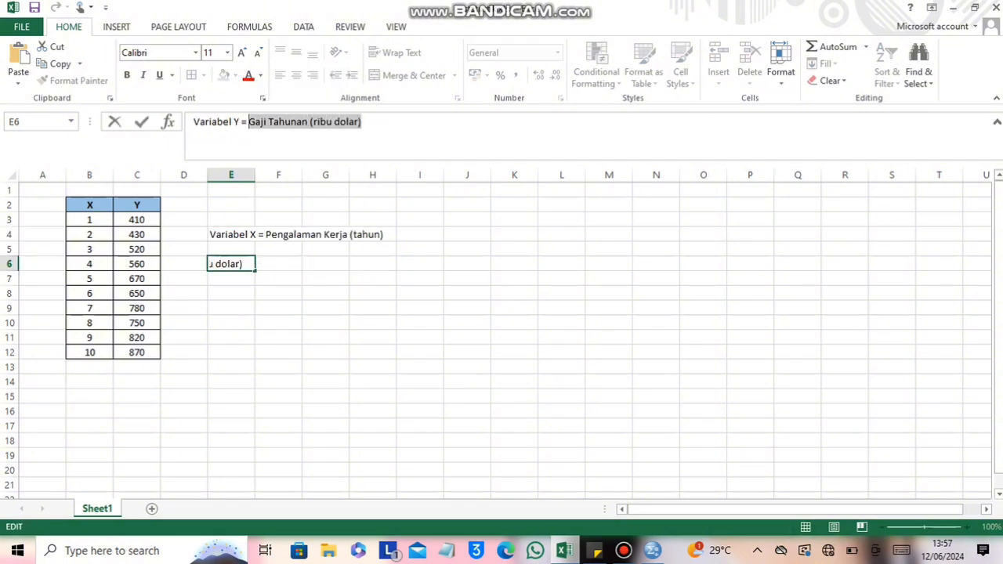
left_click(652, 551)
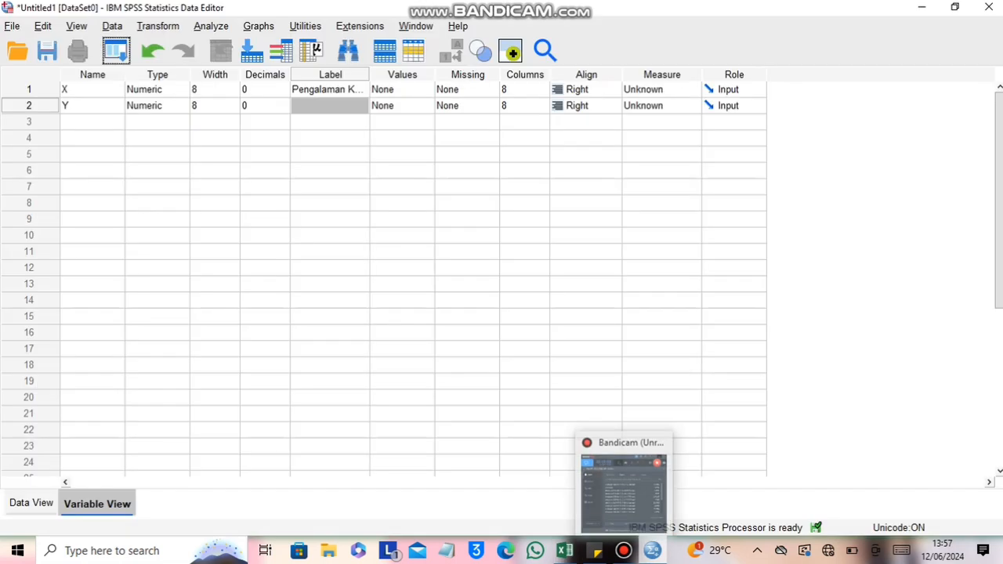
right_click(325, 108)
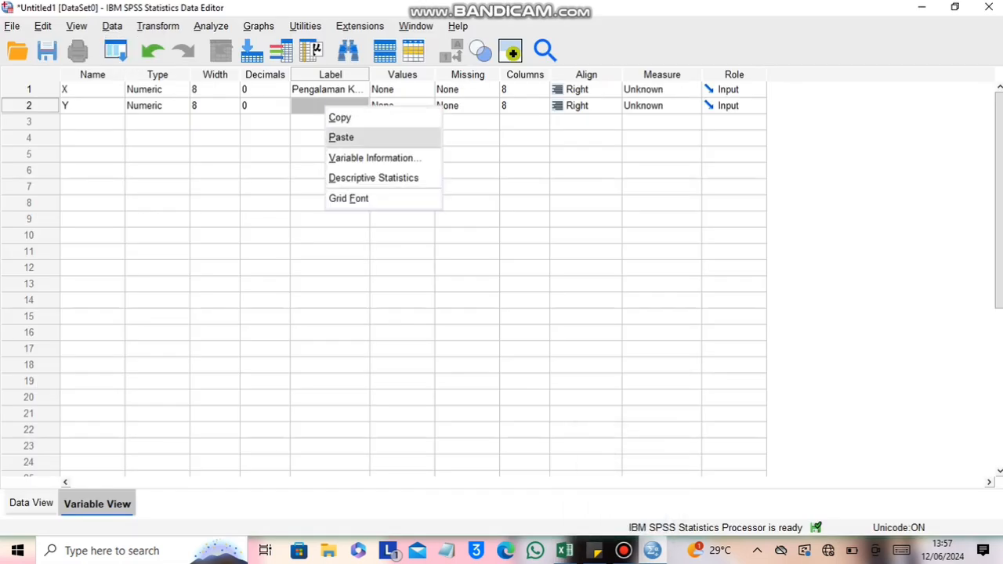
left_click(341, 137)
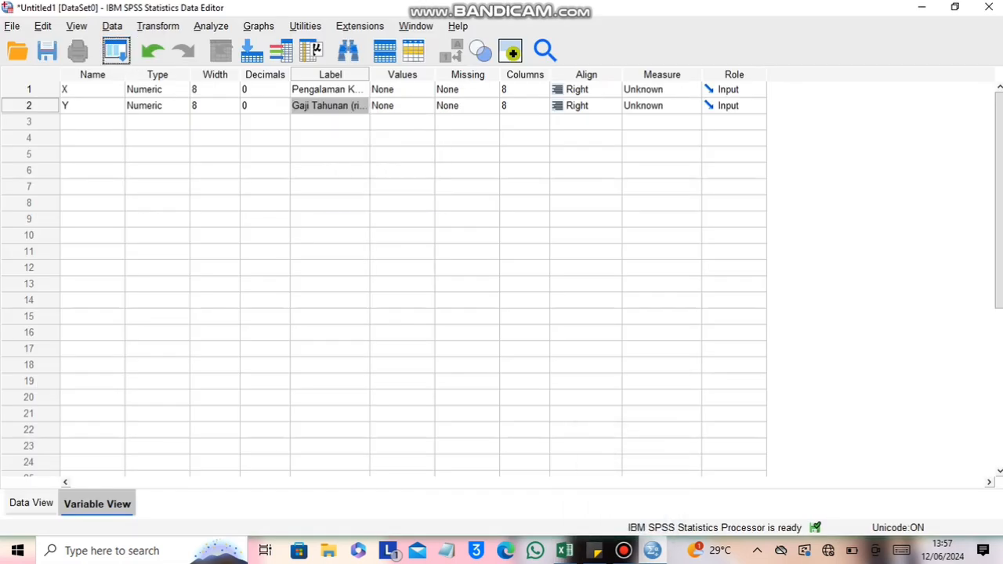
- Set the measurement level of X to Scale and of Y to Nominal
left_click(673, 90)
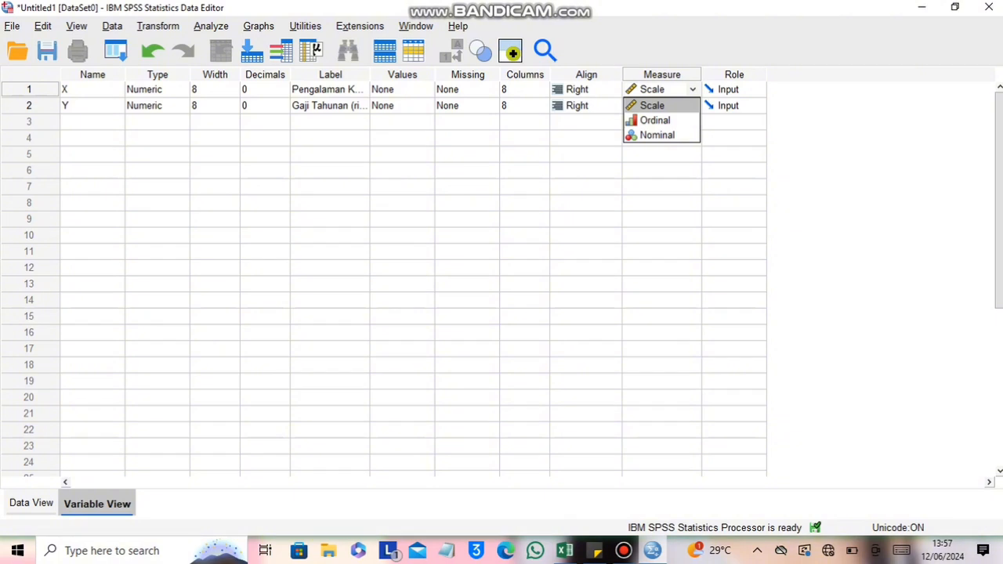
left_click(662, 106)
left_click(666, 106)
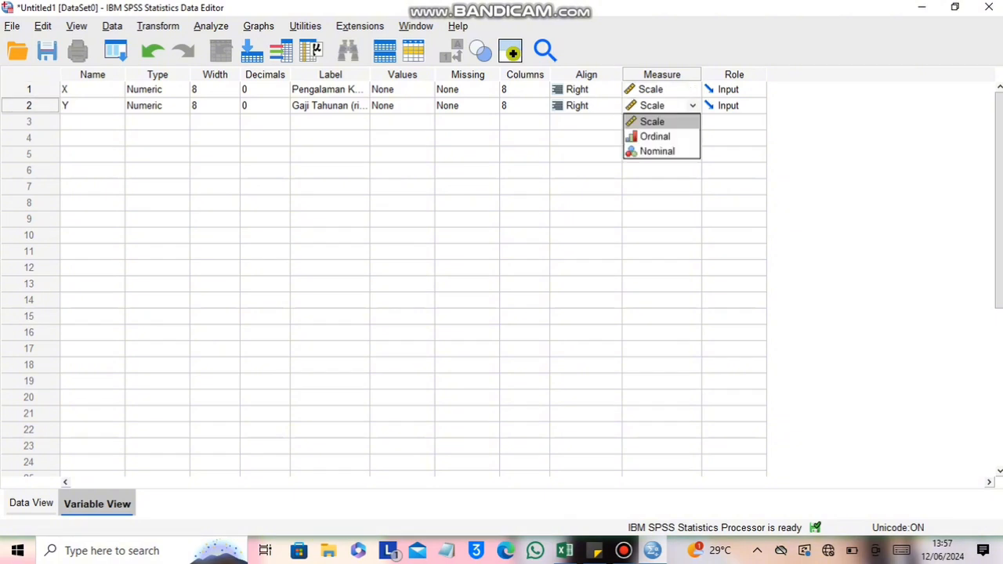
left_click(658, 152)
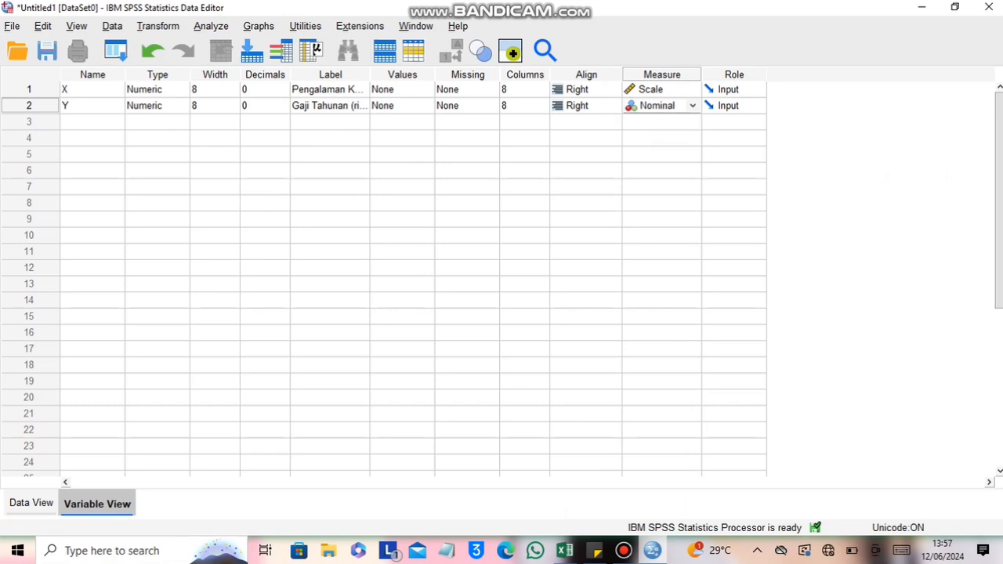
- Copy the X and Y values in B3:C12 of the Excel sheet into the SPSS data grid, starting at X's first case
left_click(32, 503)
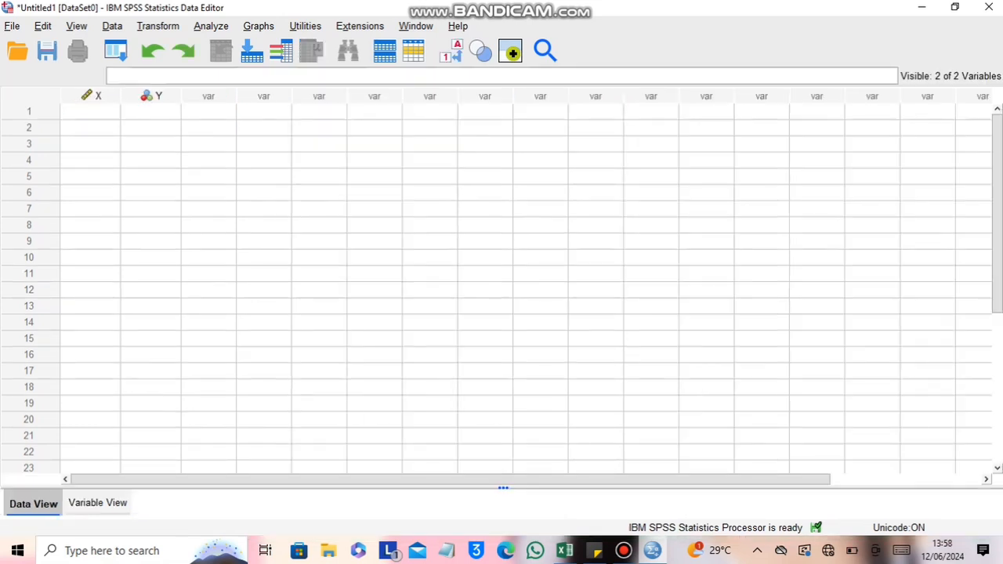
left_click(565, 551)
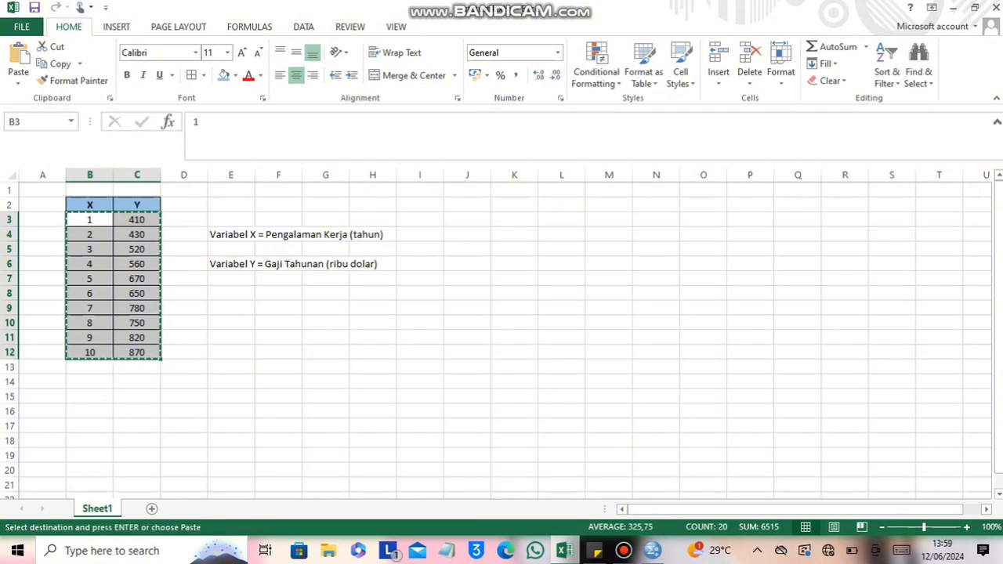
left_click(954, 8)
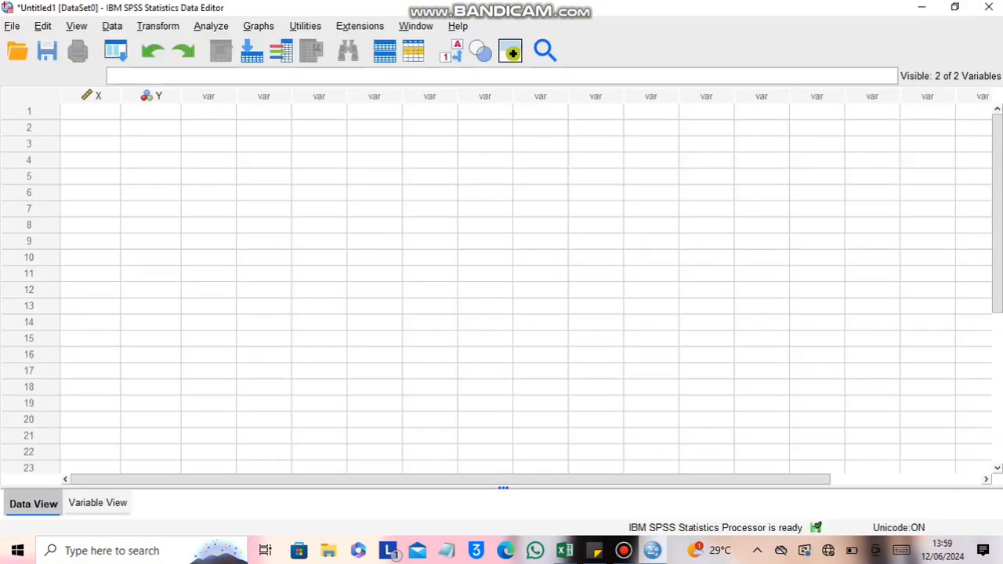
left_click(90, 111)
key("ctrl+v")
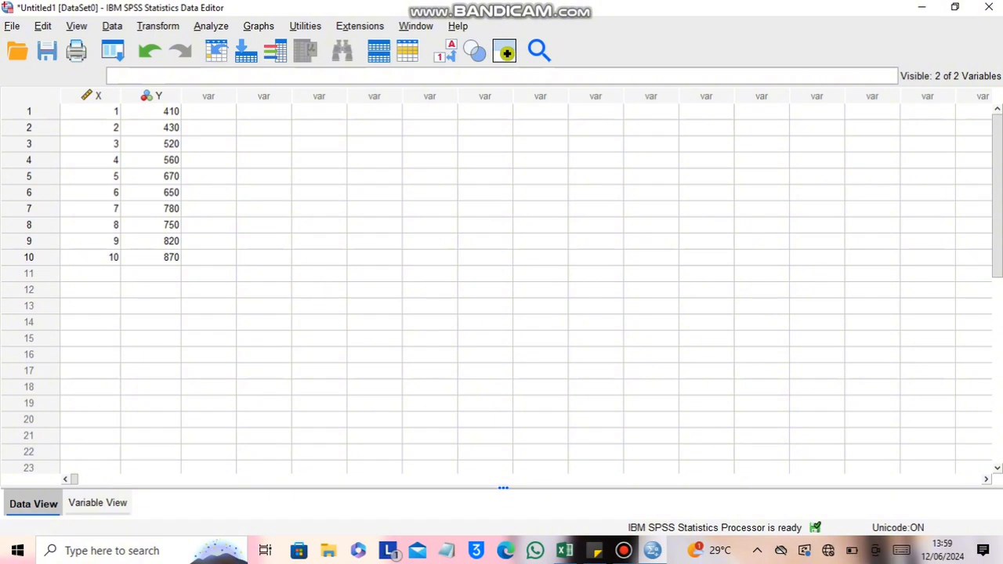
- Set up a Linear Regression with Pengalaman Kerja (tahun) as the independent and Gaji Tahunan (ribu dolar) as the dependent variable
key("alt+a")
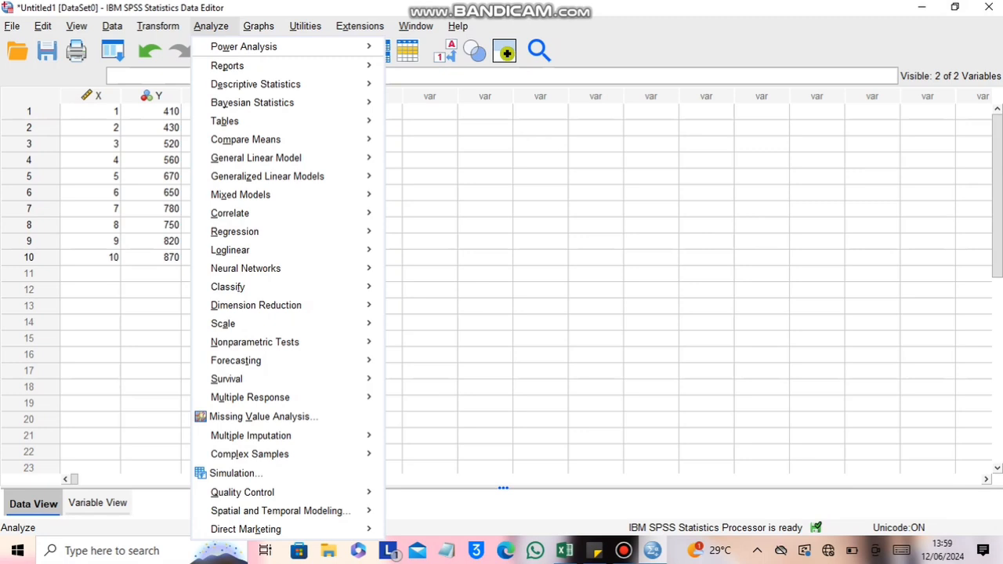
mouse_move(235, 232)
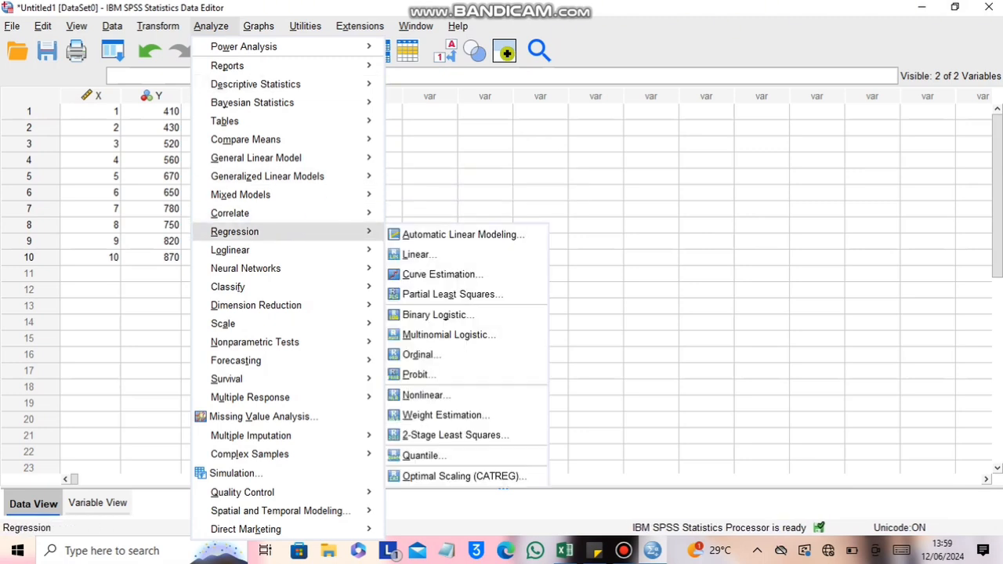
key("Down")
key("Up")
key("Right")
key("Down")
key("Return")
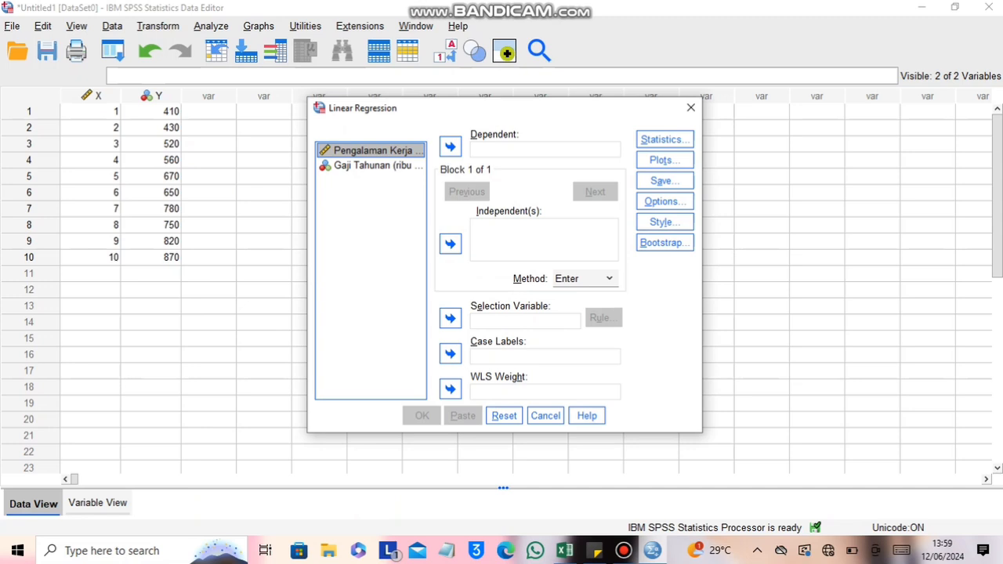
left_click(449, 243)
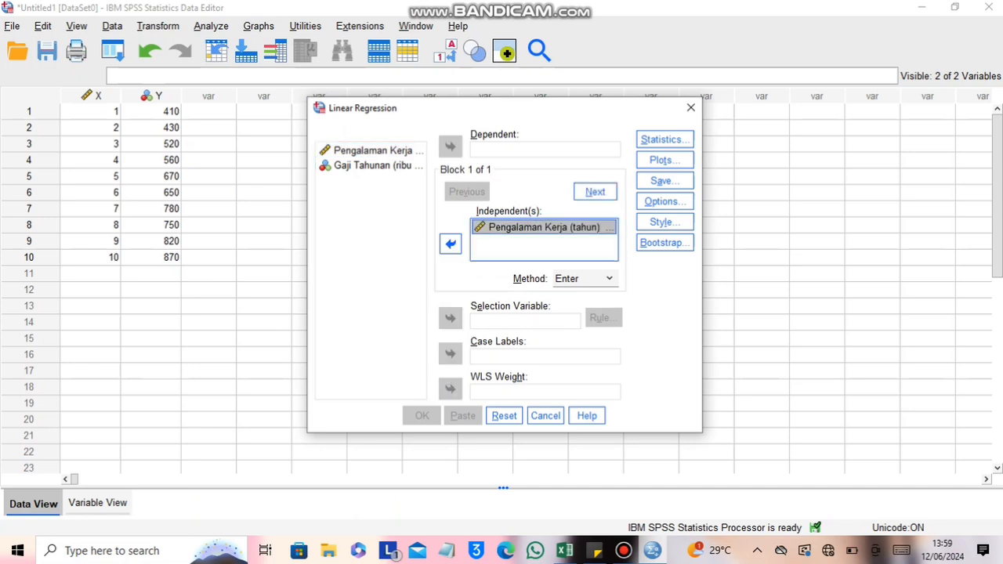
left_click(372, 165)
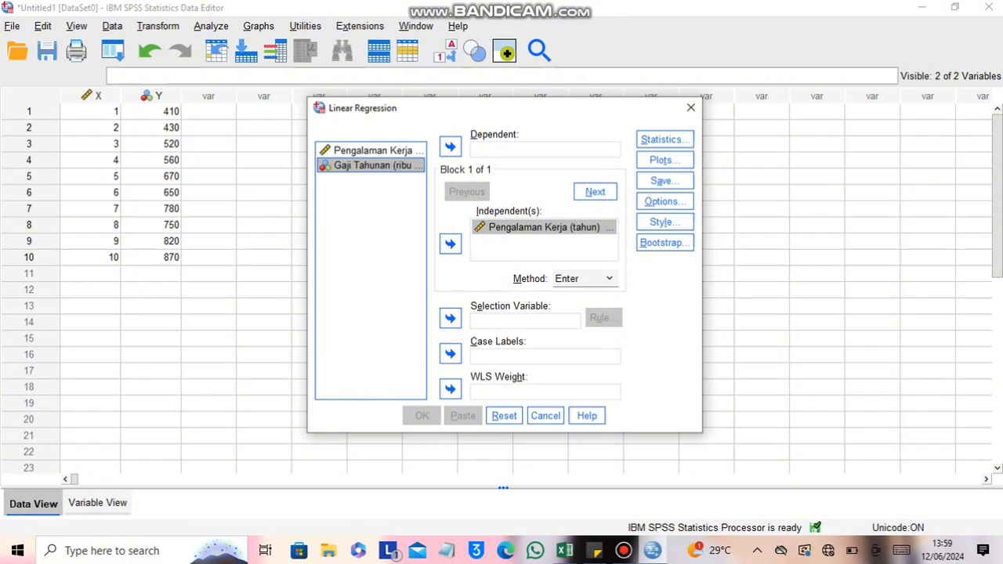
left_click(450, 146)
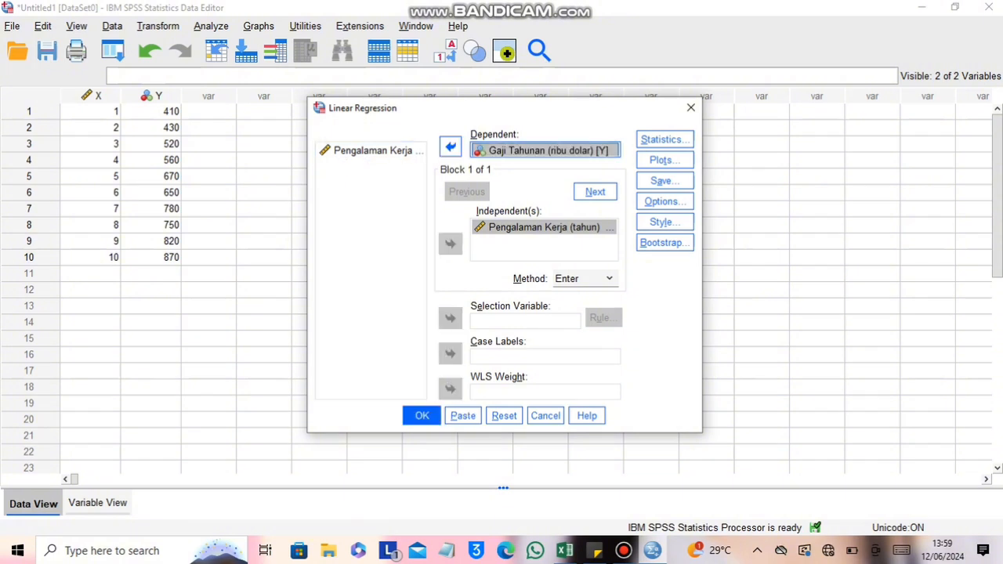
- Choose to save the unstandardized residuals and run the linear regression
left_click(660, 181)
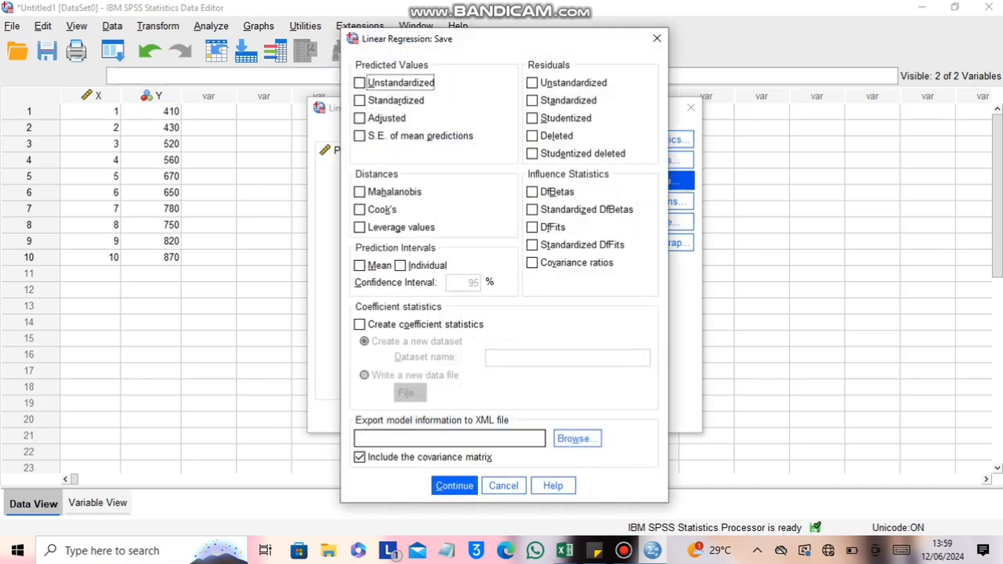
left_click(532, 82)
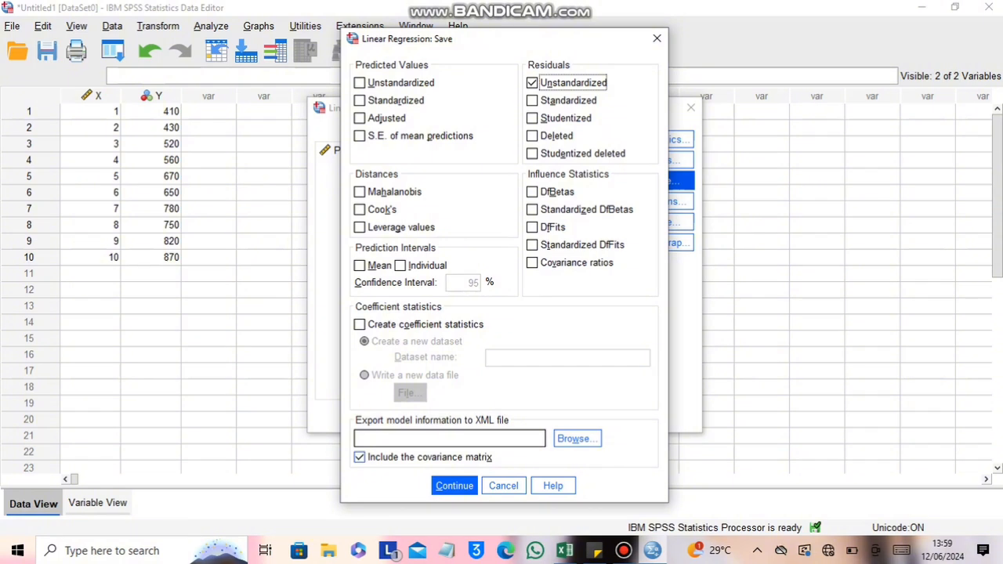
left_click(454, 485)
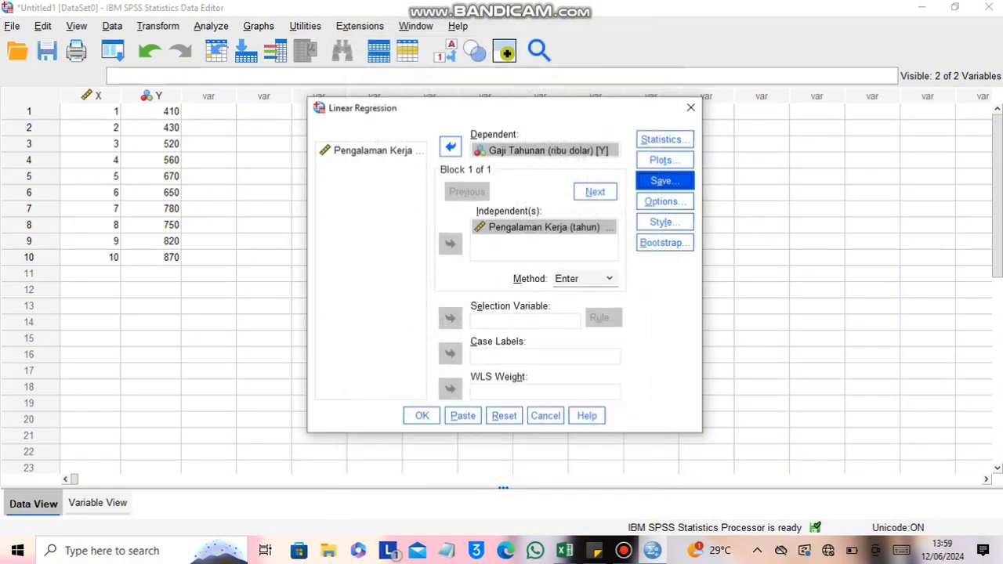
left_click(422, 416)
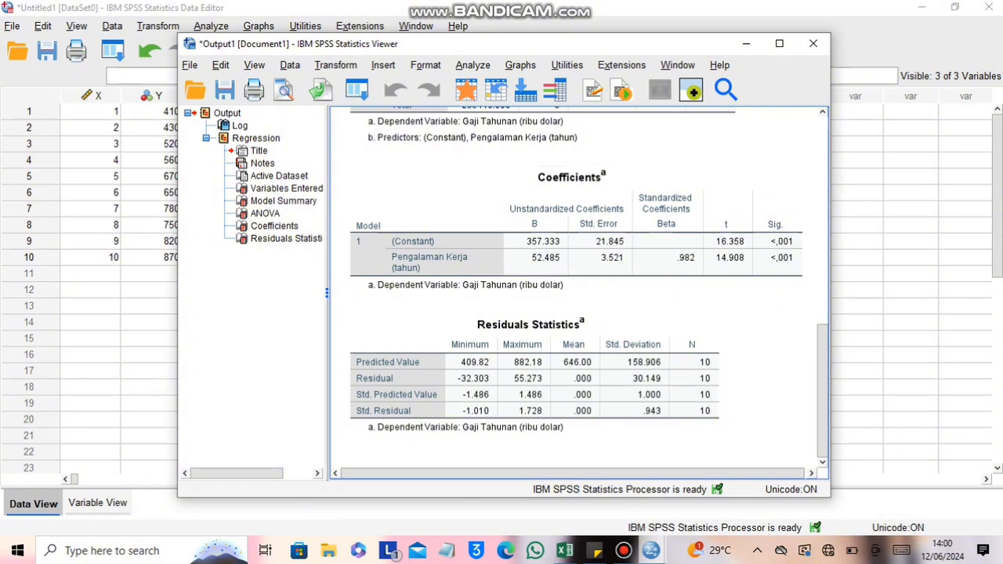
- Close the regression output without saving and run a legacy one-sample Kolmogorov-Smirnov test of Unstandardized Residual against the Normal distribution
left_click(813, 43)
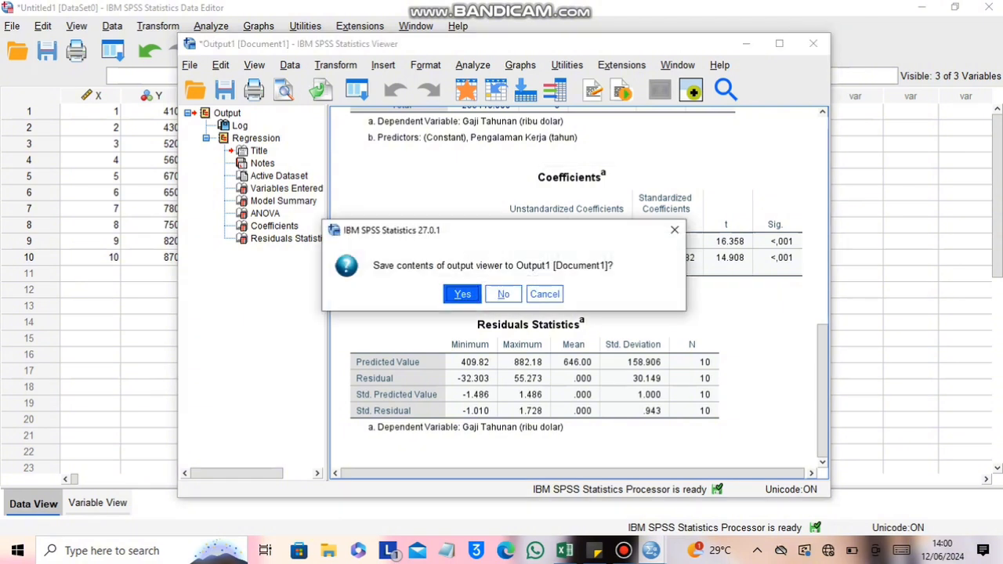
left_click(503, 294)
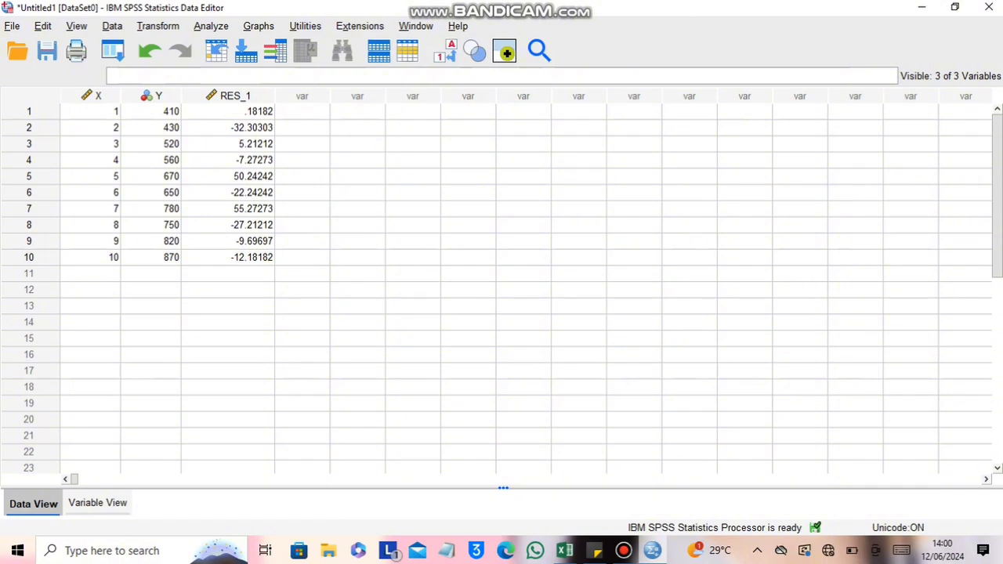
left_click(210, 26)
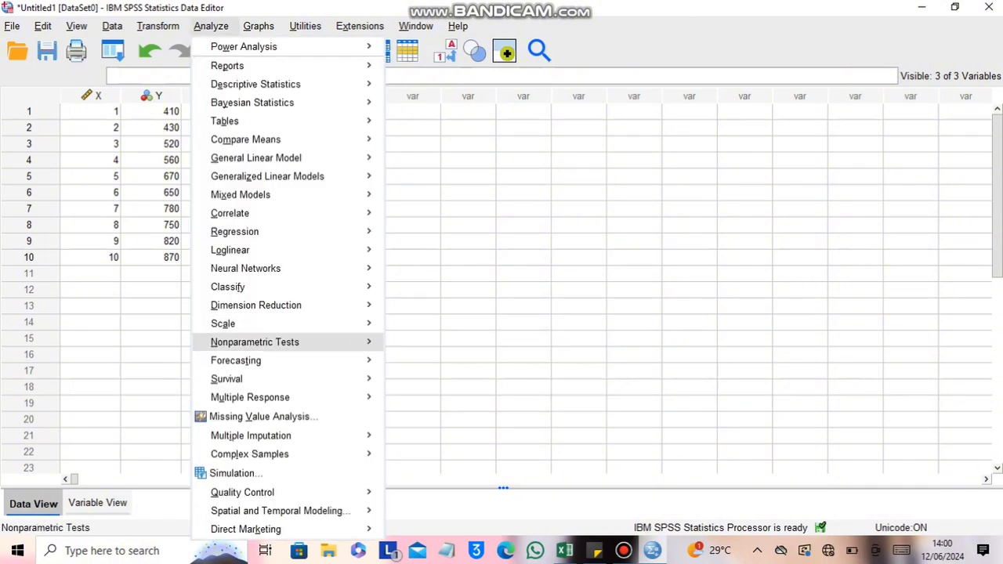
mouse_move(254, 342)
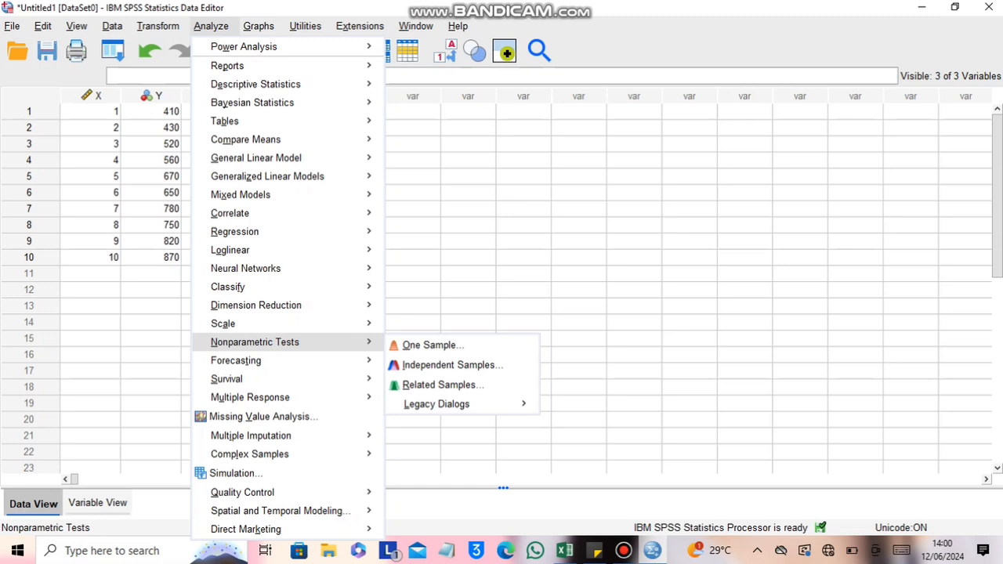
mouse_move(436, 404)
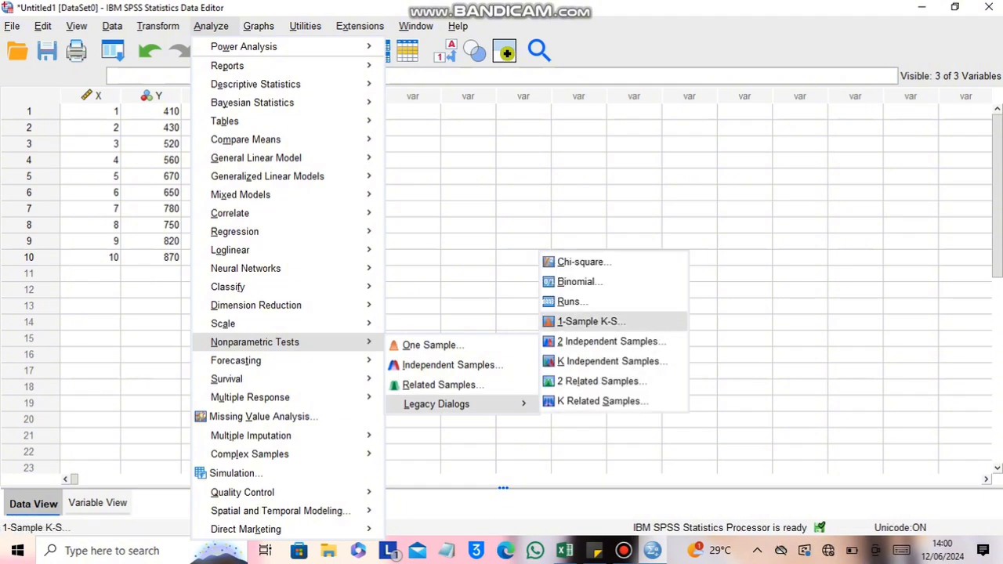
left_click(592, 322)
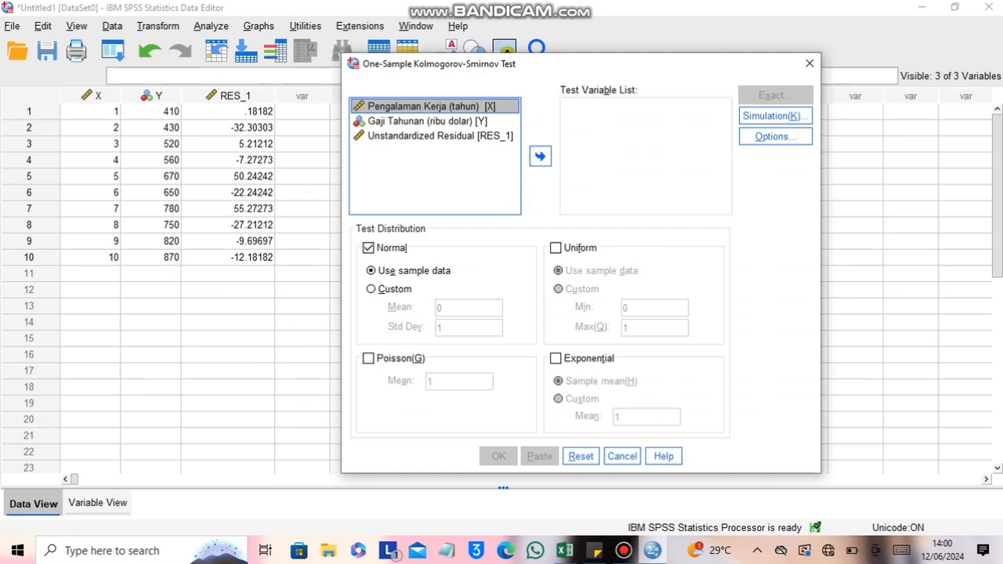
left_click(440, 136)
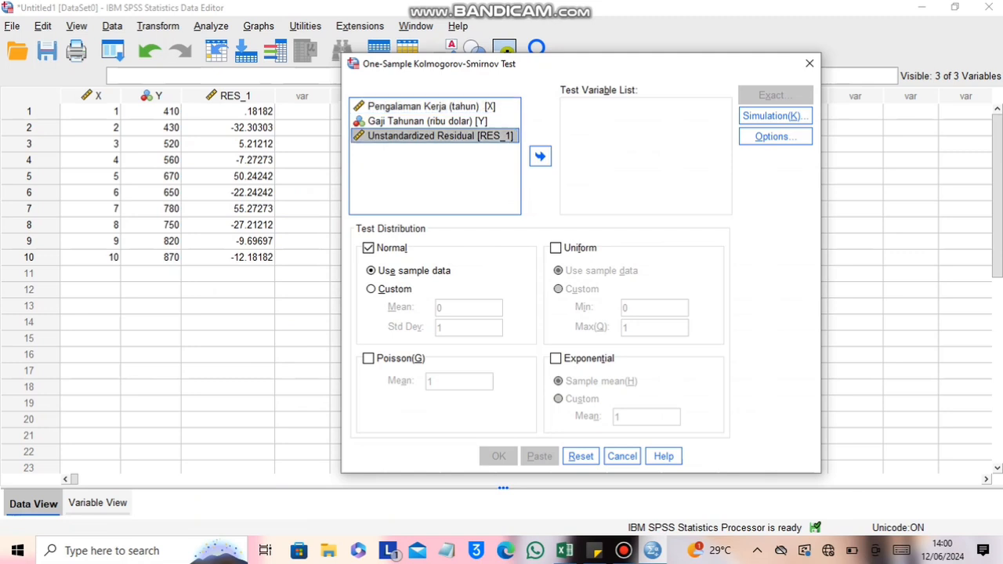
left_click(540, 156)
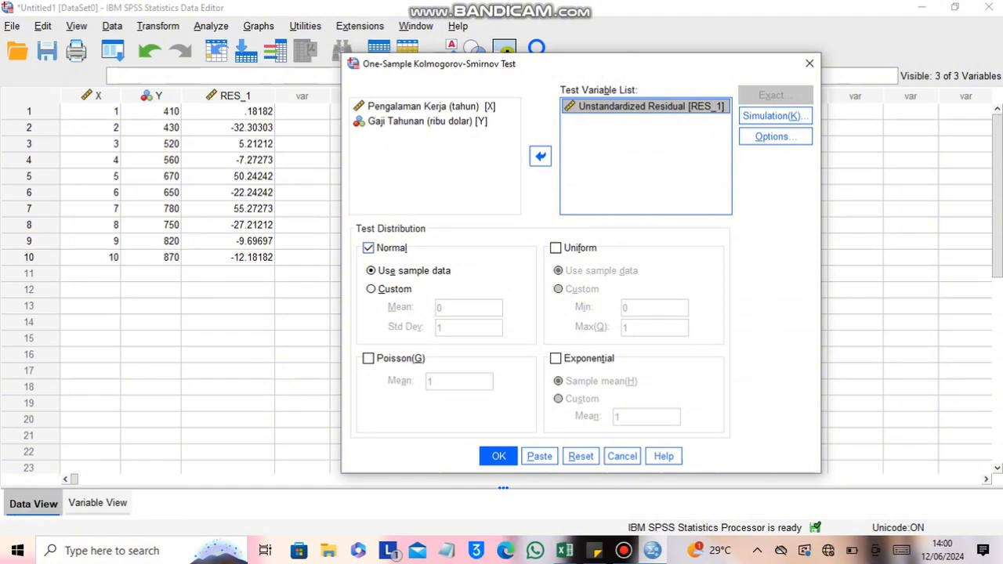
key("Return")
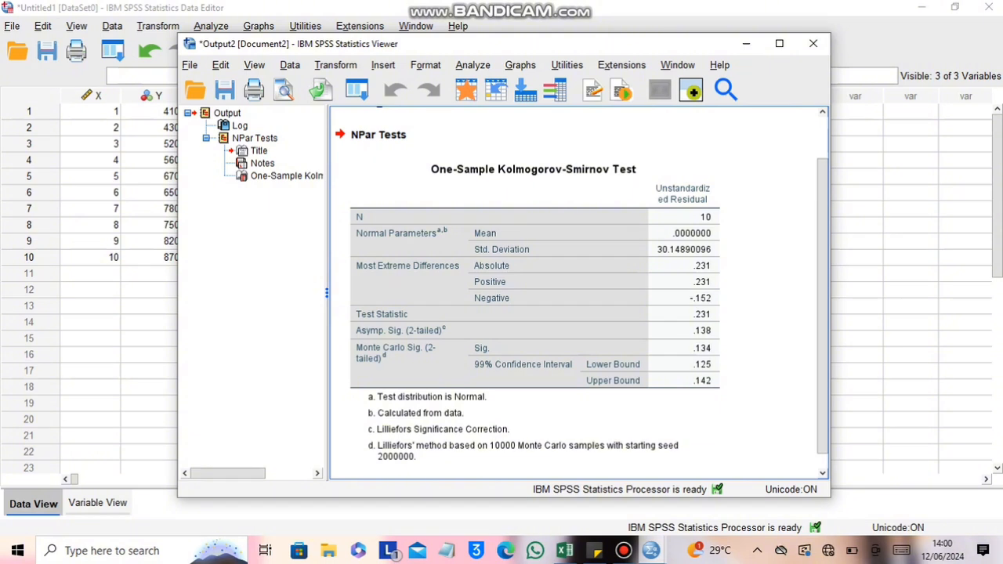
- Move the test output aside and bring up the UJI NORMALITAS note from Sticky Notes next to it
left_click_drag(708, 45, 544, 51)
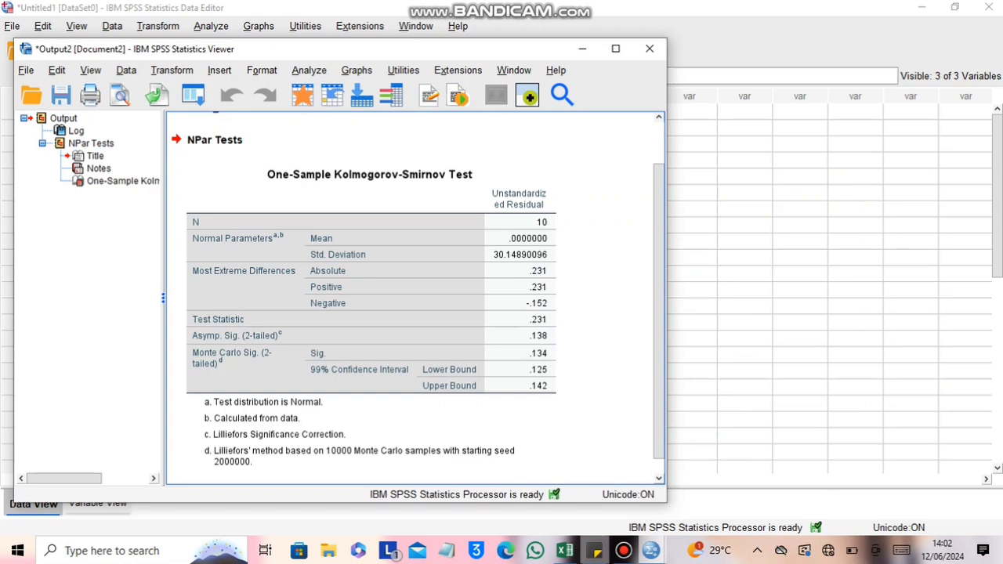
left_click(595, 551)
left_click_drag(787, 255, 783, 234)
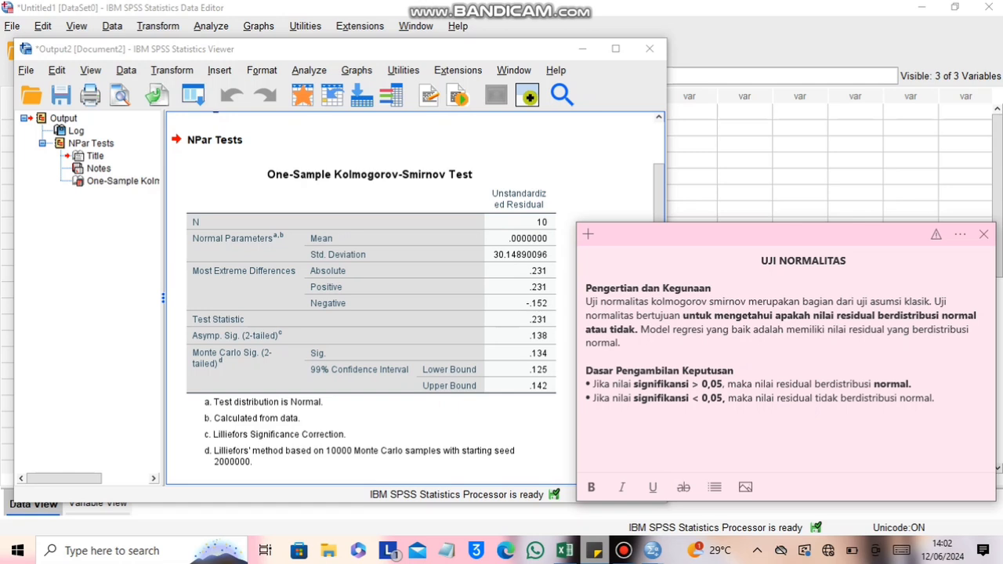
- Append "Maka :" and beneath it "Berdasarkan hasil uji normalitas diketahui nilai signifikansi 0,138>0,05. Maka dapat disimpulkan bahwa nilai residual berdistribusi normal."
type("Maka :")
key("Return")
type("Berdasarkan")
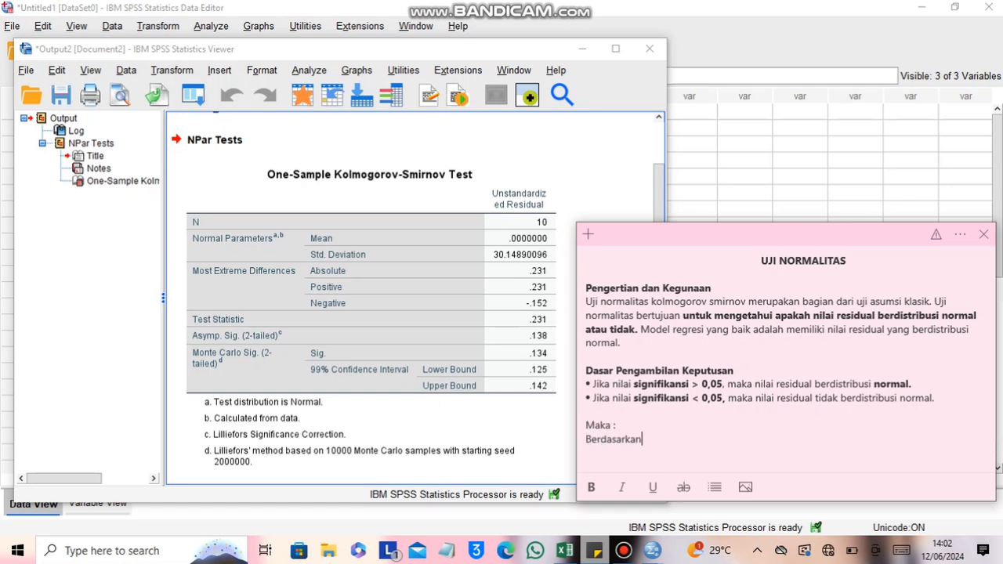
type(" hasil uji normalitas diket")
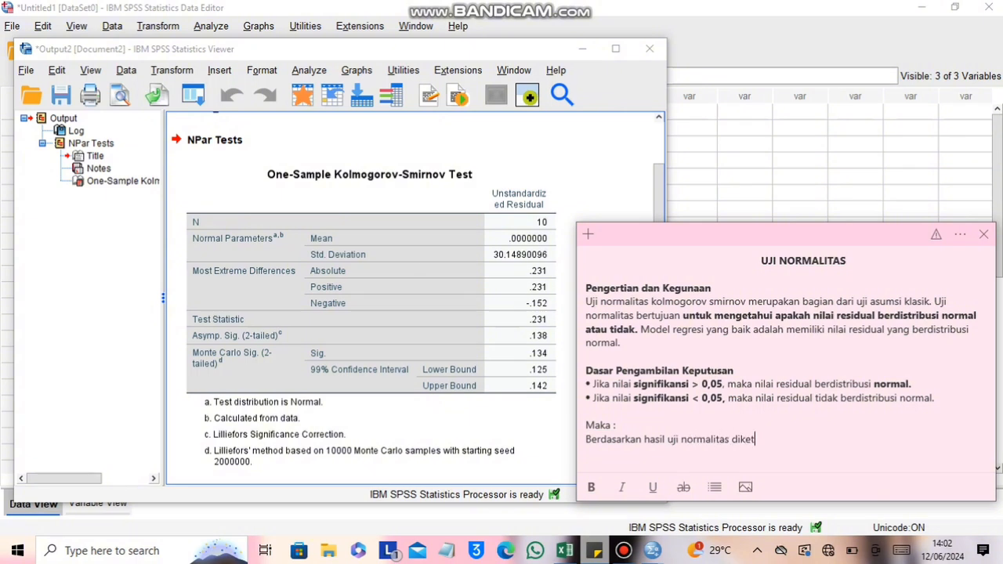
type("ahui nilai signifikansi")
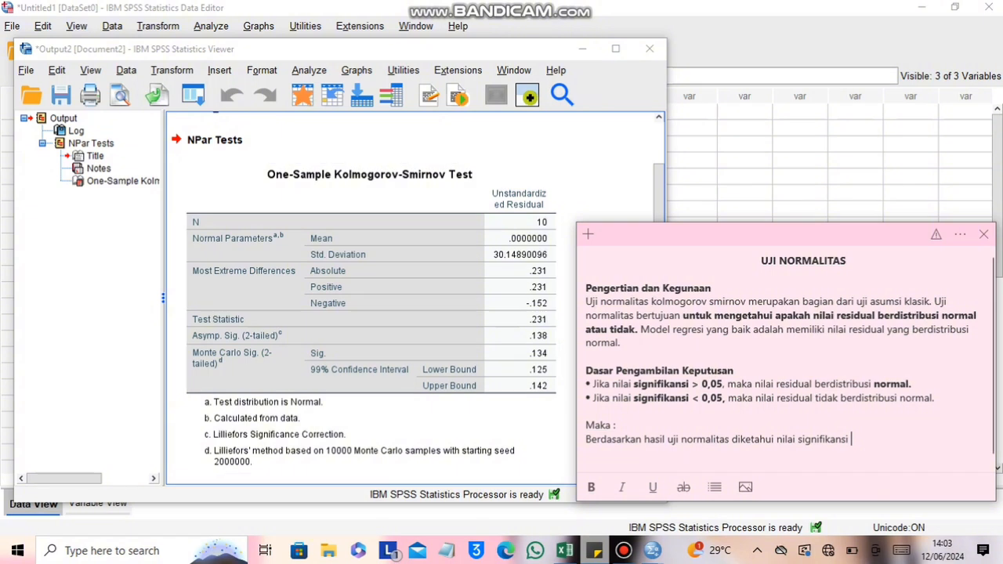
type("0,")
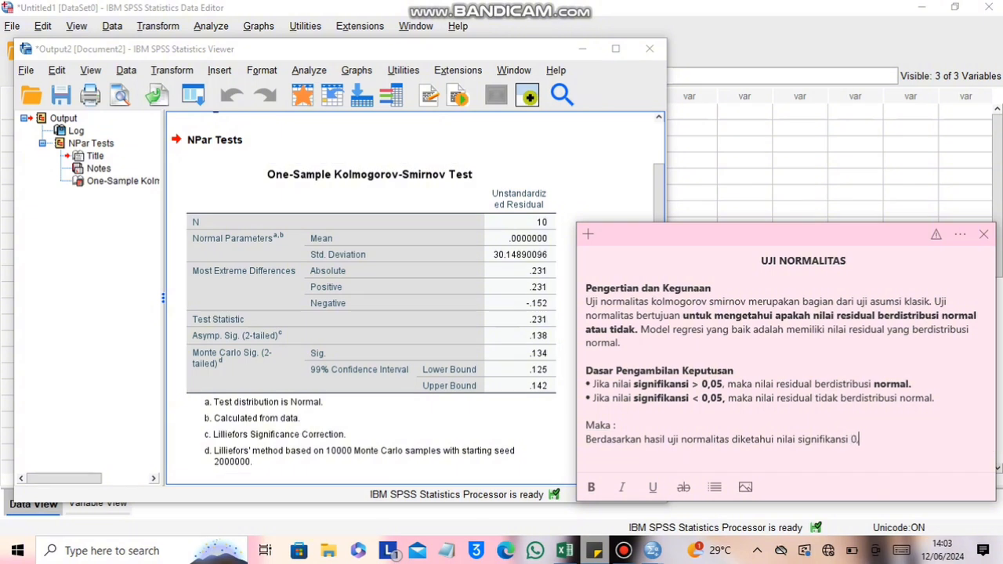
type("138>0,05. Maka dapat disimpu")
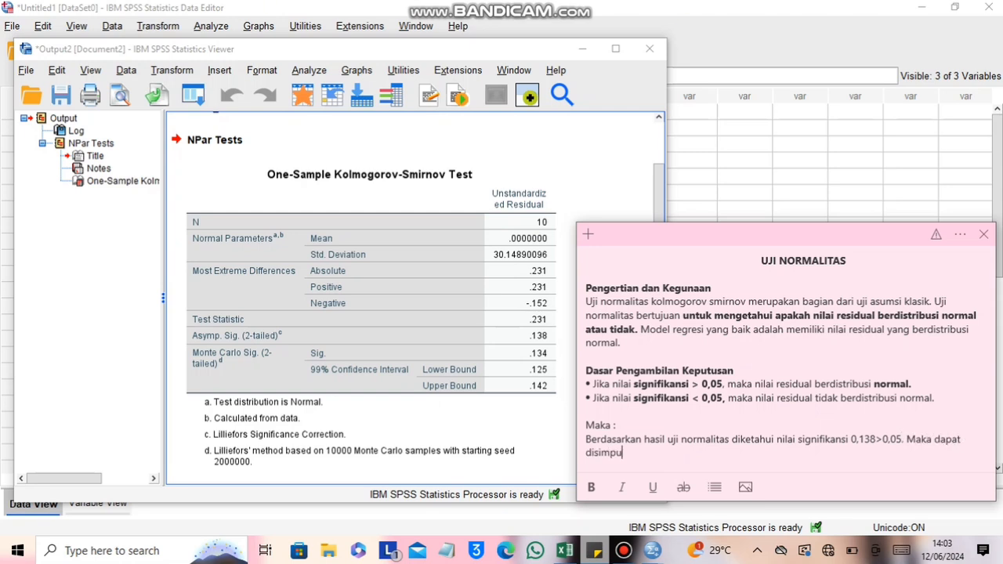
type("lkan bahwa nilai residual ")
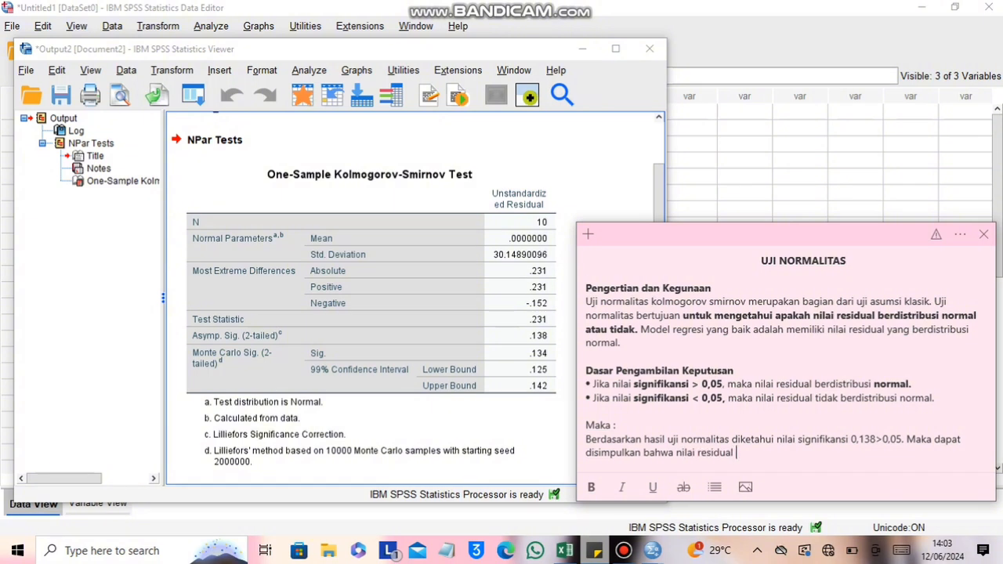
type("berdistribusi norm")
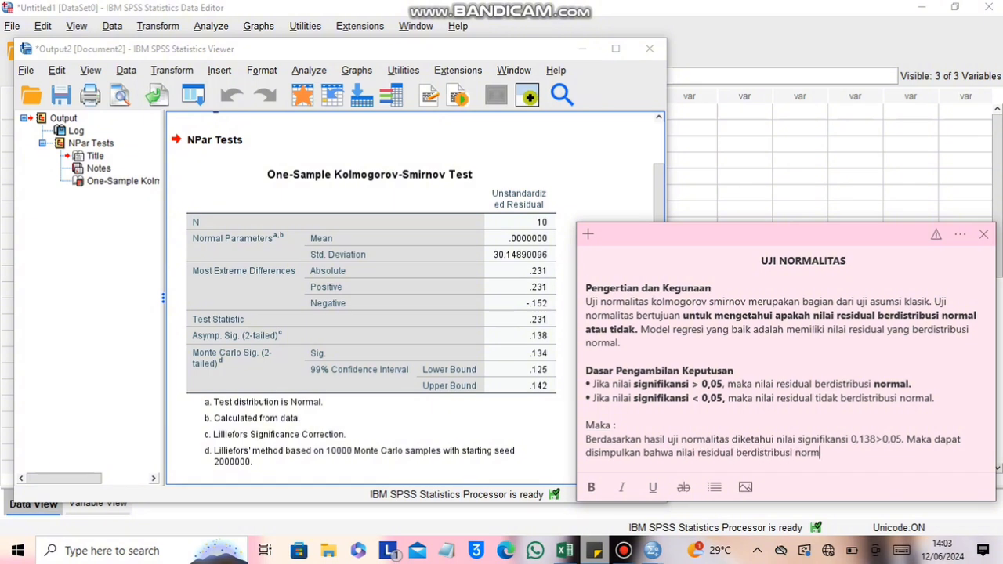
type("al.")
- Make the closing word "normal." of the note's conclusion bold
key("shift+Left")
key("shift+Left")
key("shift+Left")
key("shift+Left")
key("shift+Left")
key("shift+Left")
key("shift+Left")
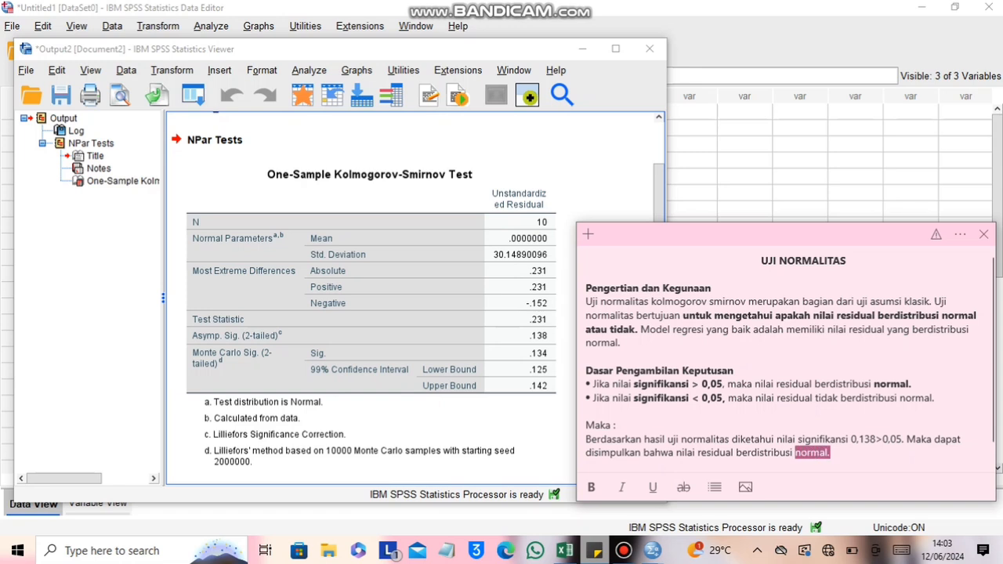
key("ctrl+b")
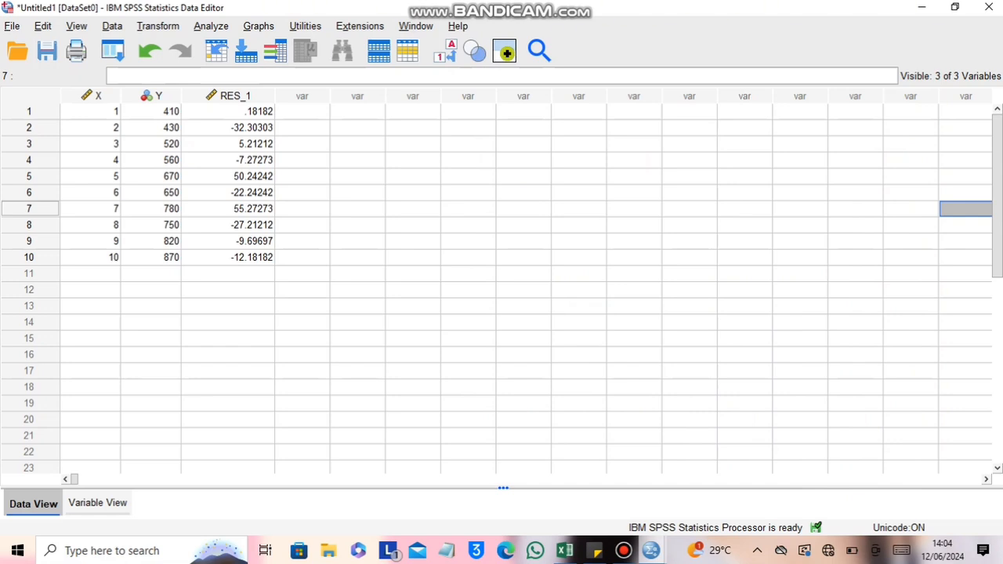
- In SPSS, rerun the linear regression of Gaji Tahunan (ribu dolar) on Pengalaman Kerja (tahun) and maximize the output window
left_click(211, 26)
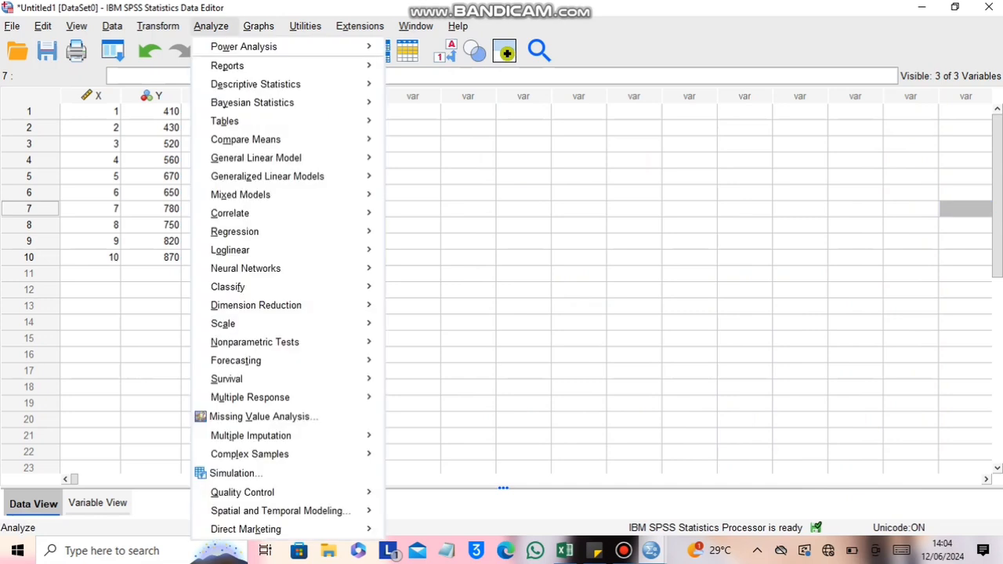
mouse_move(234, 232)
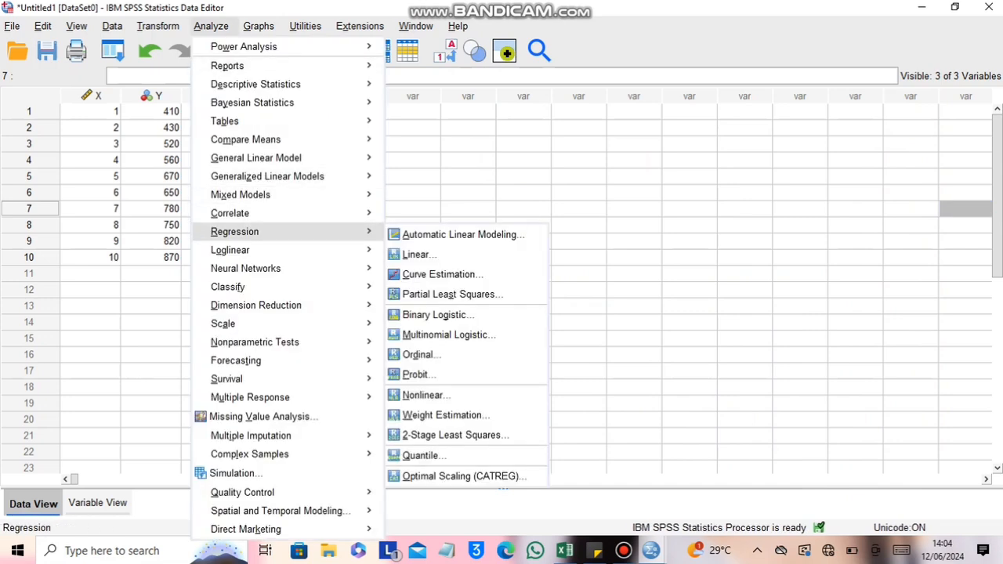
left_click(419, 255)
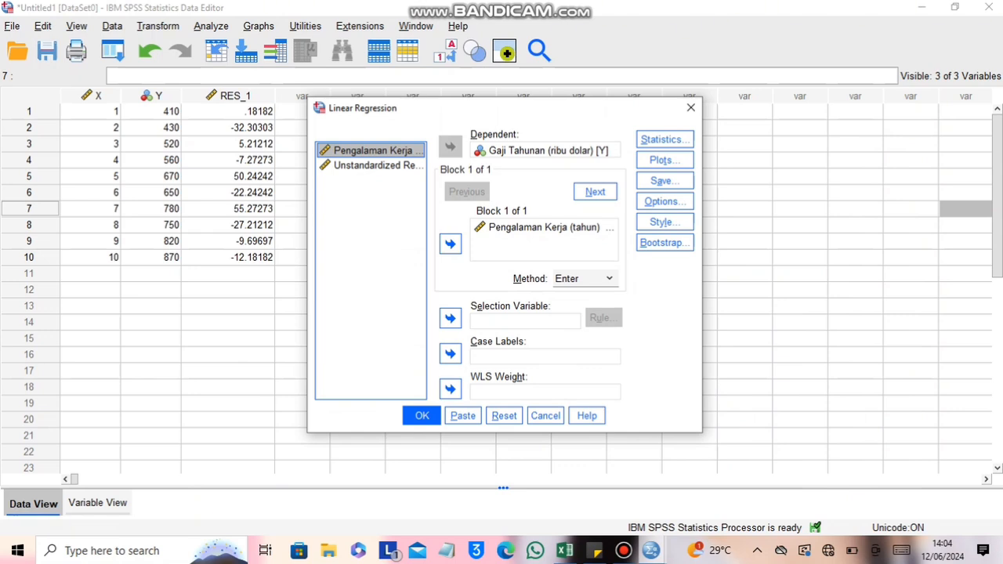
left_click(422, 415)
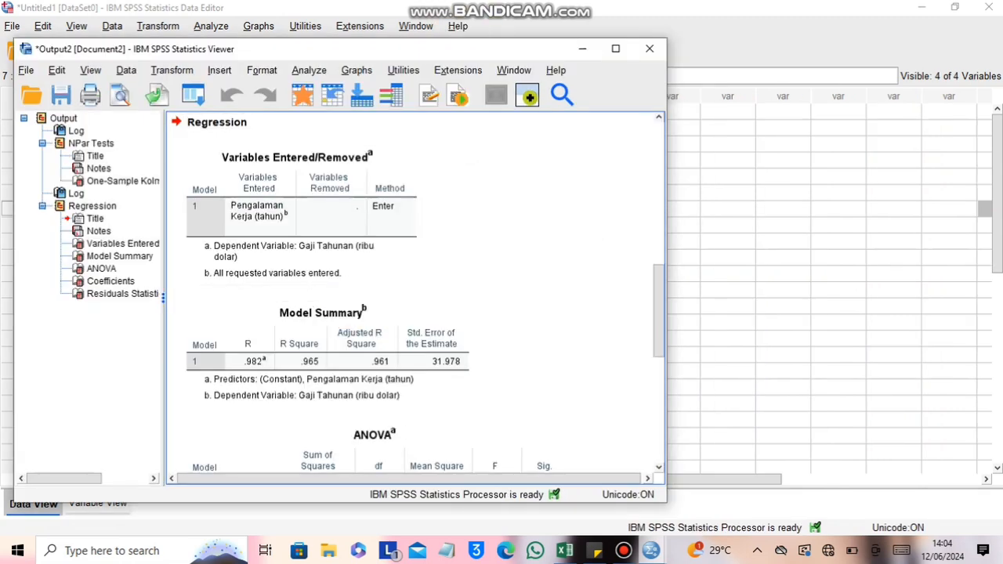
left_click(615, 49)
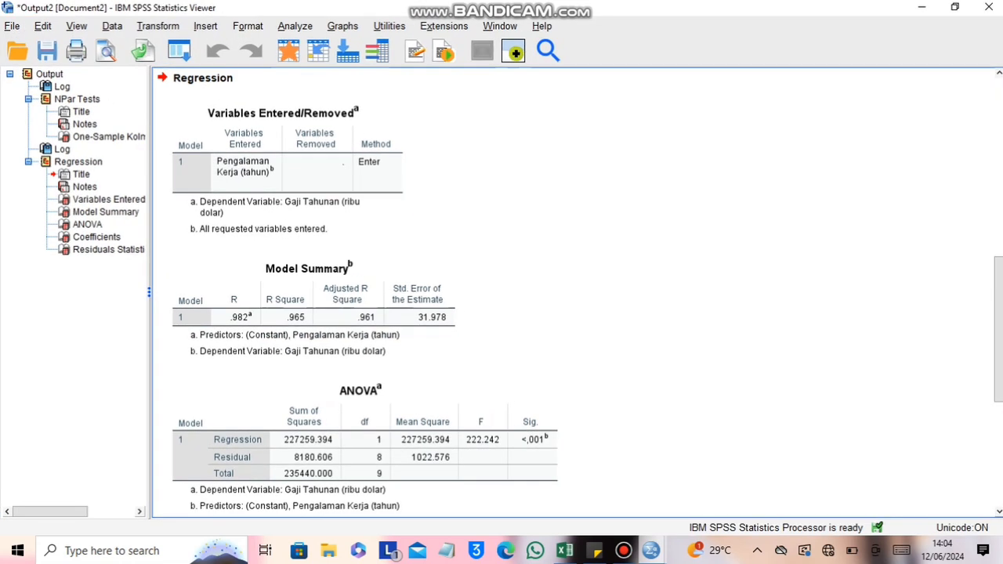
scroll(580, 295, "down", 3)
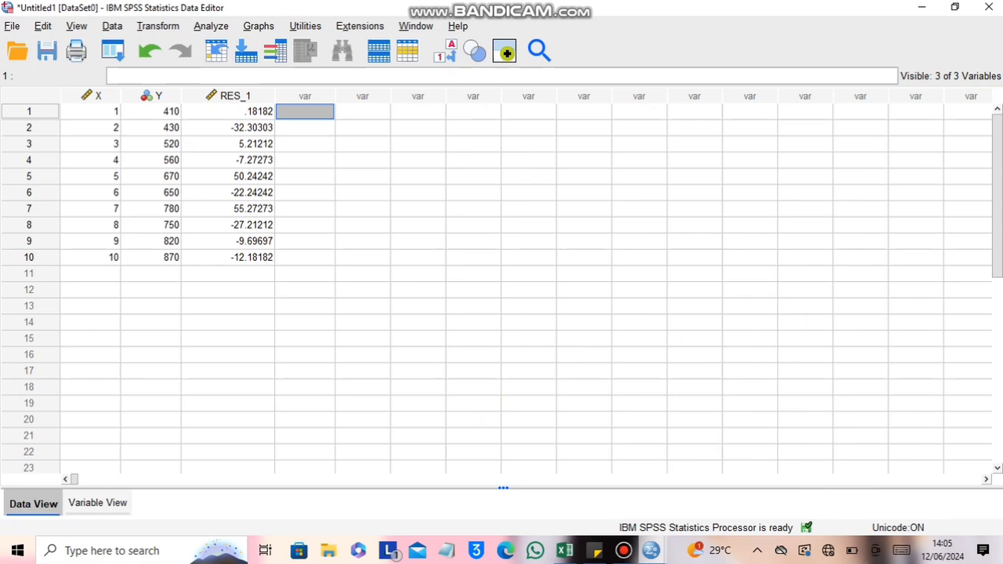
- Run a two-tailed bivariate Pearson correlation between Pengalaman Kerja (tahun) and Gaji Tahunan (ribu dolar)
left_click(211, 26)
mouse_move(229, 213)
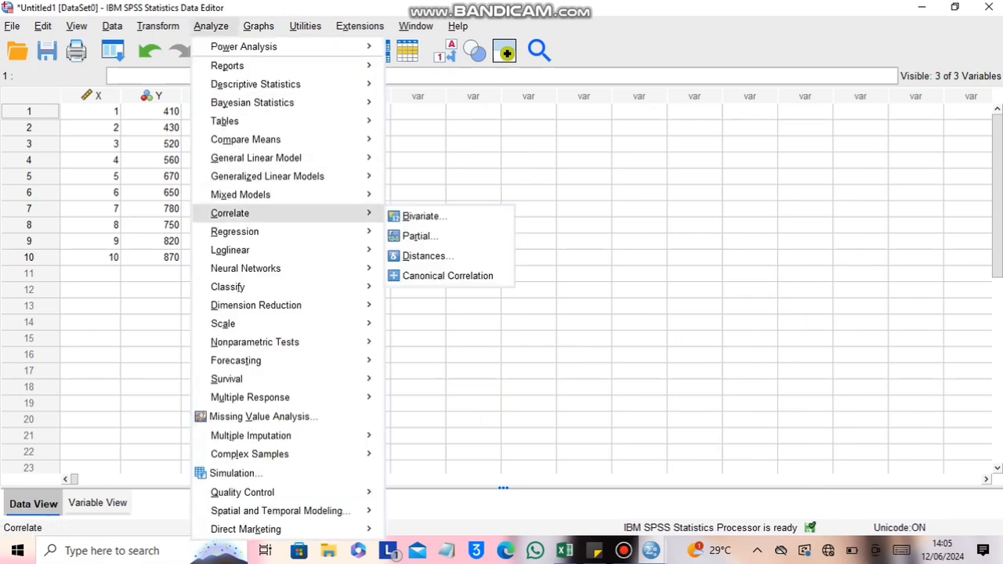
left_click(421, 215)
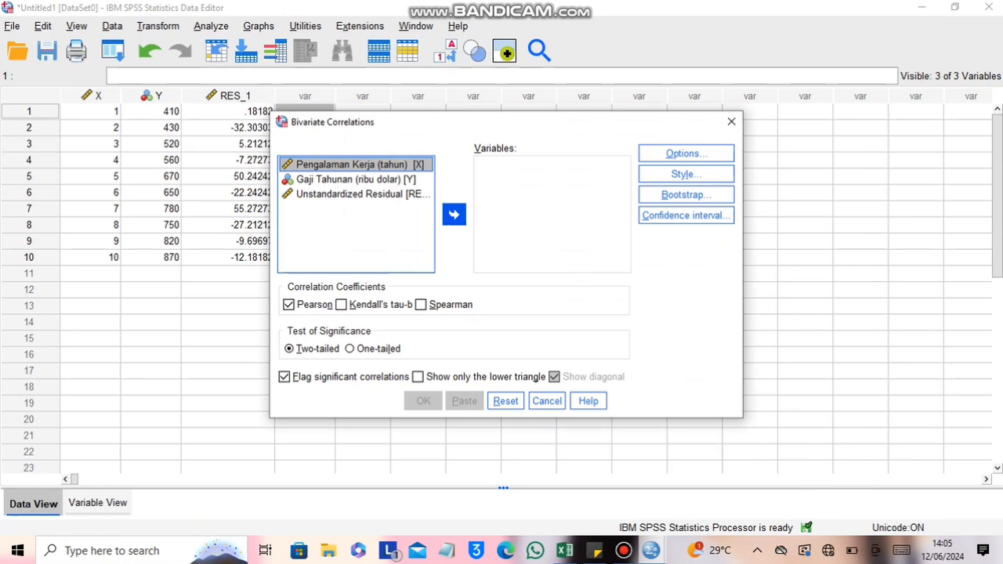
left_click(453, 214)
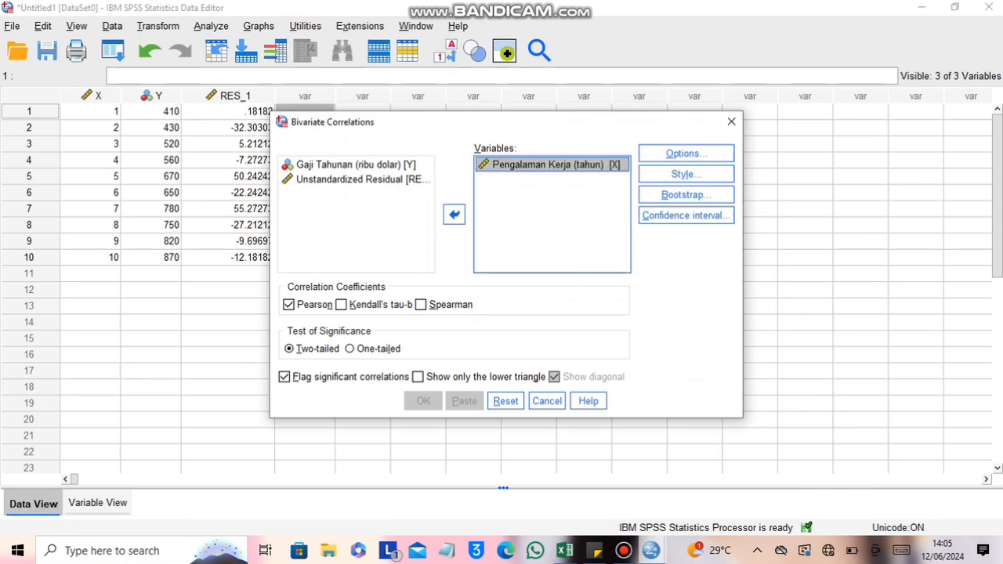
left_click(453, 214)
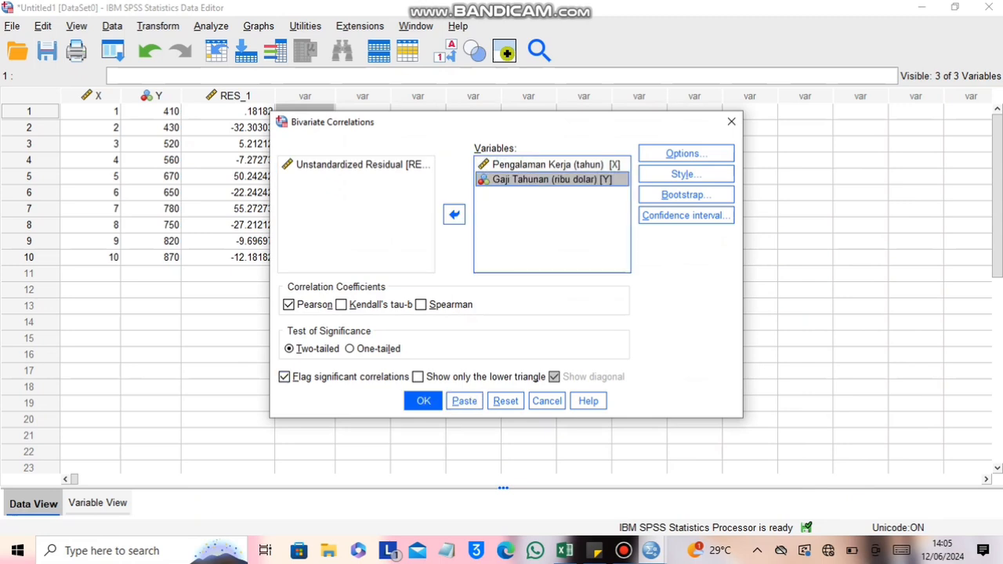
key("Return")
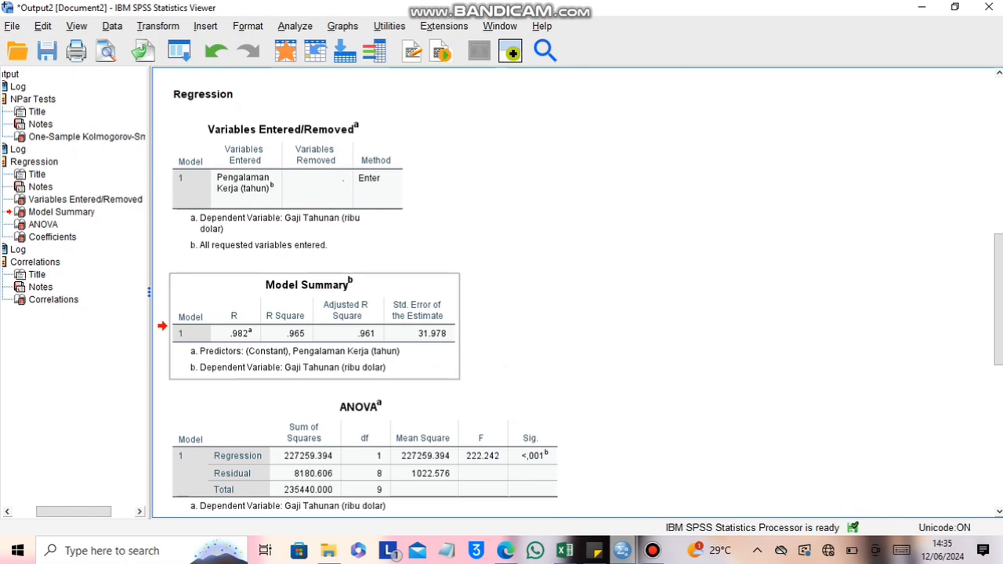
- Examine the regression's ANOVA and Coefficients tables and the significance and Pearson values in the Correlations table
left_click(43, 224)
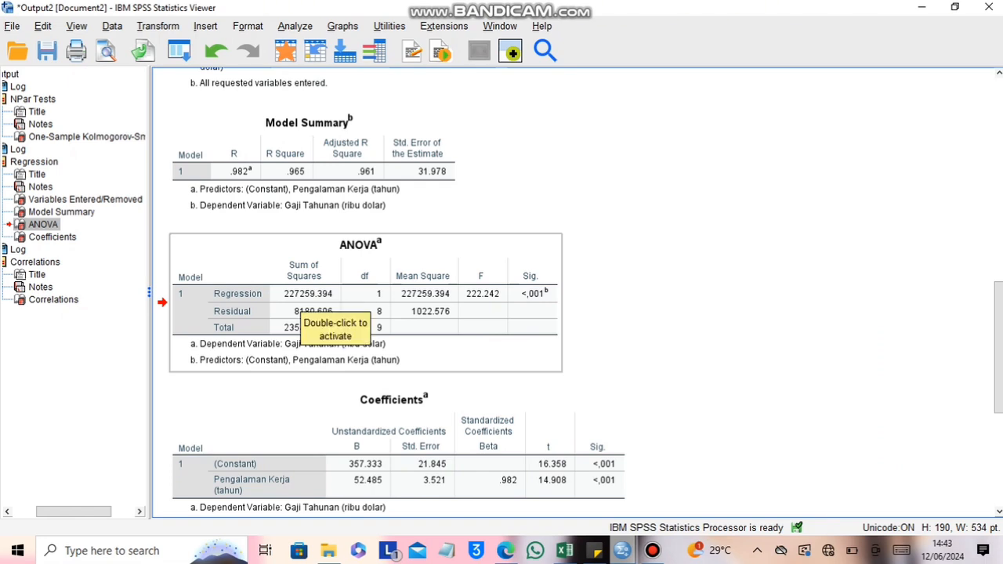
left_click(301, 298)
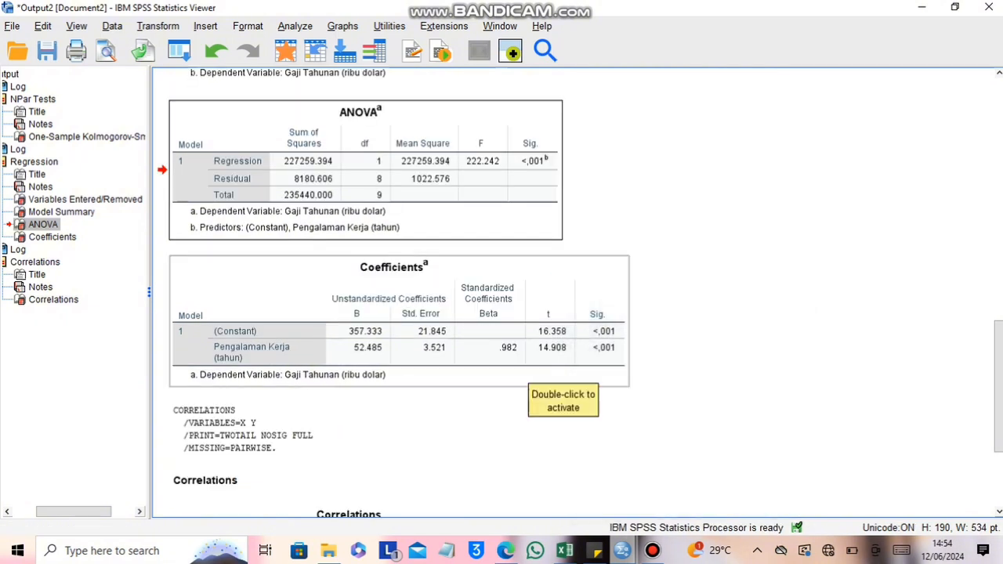
left_click(518, 356)
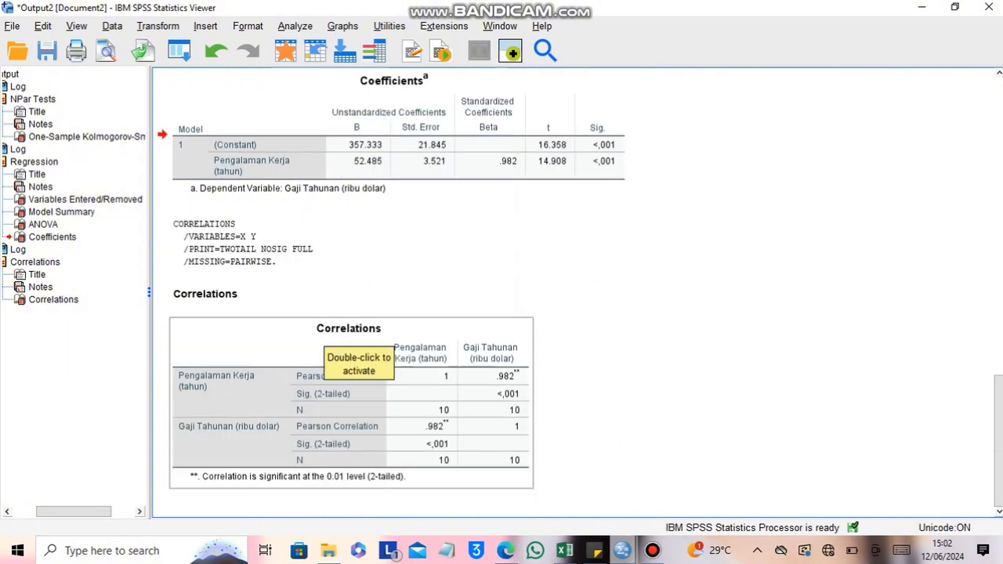
left_click(193, 296)
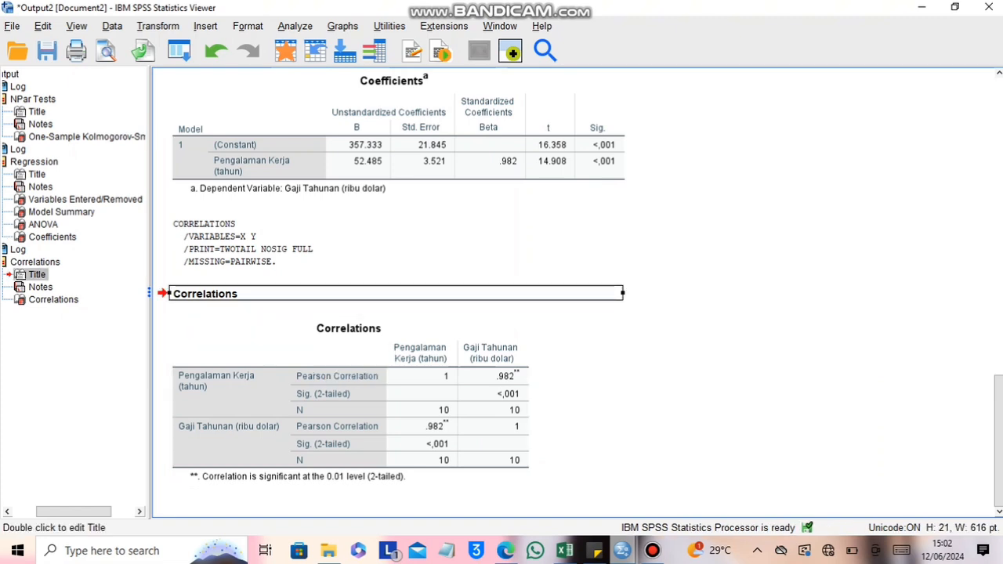
left_click(349, 394)
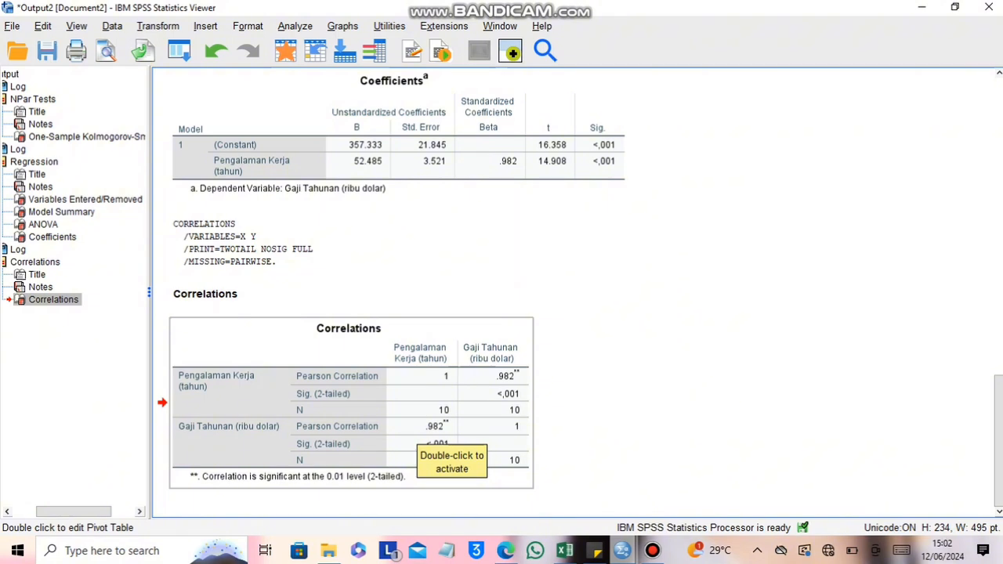
left_click(417, 430)
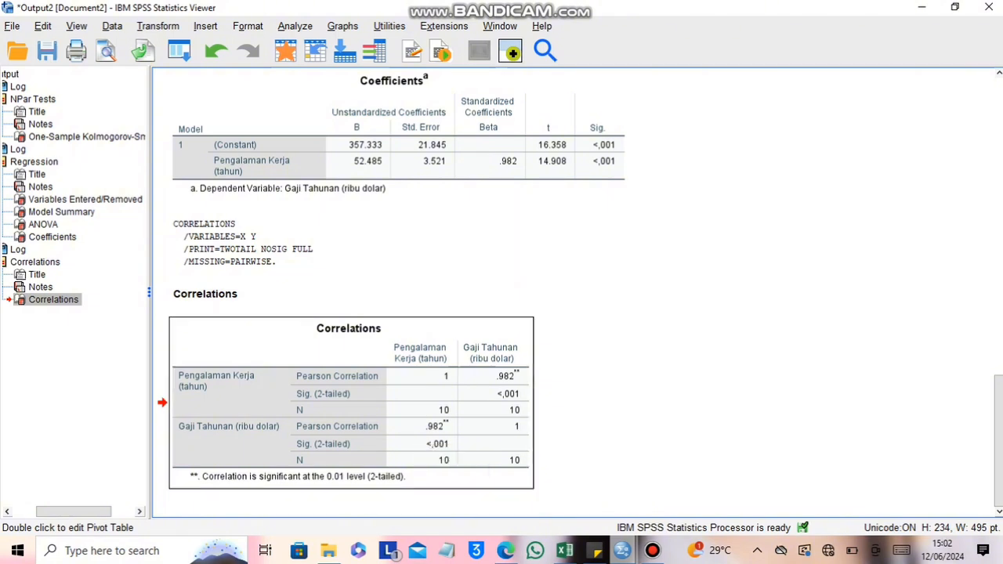